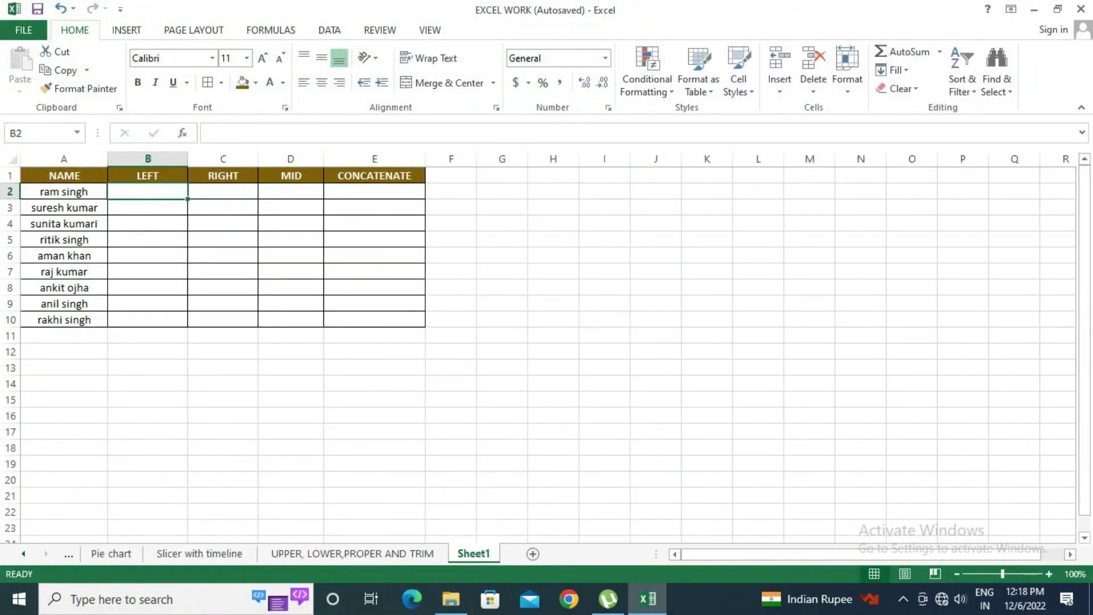
Point out the LEFT, RIGHT and MID column headings of the name table.
left_click(147, 176)
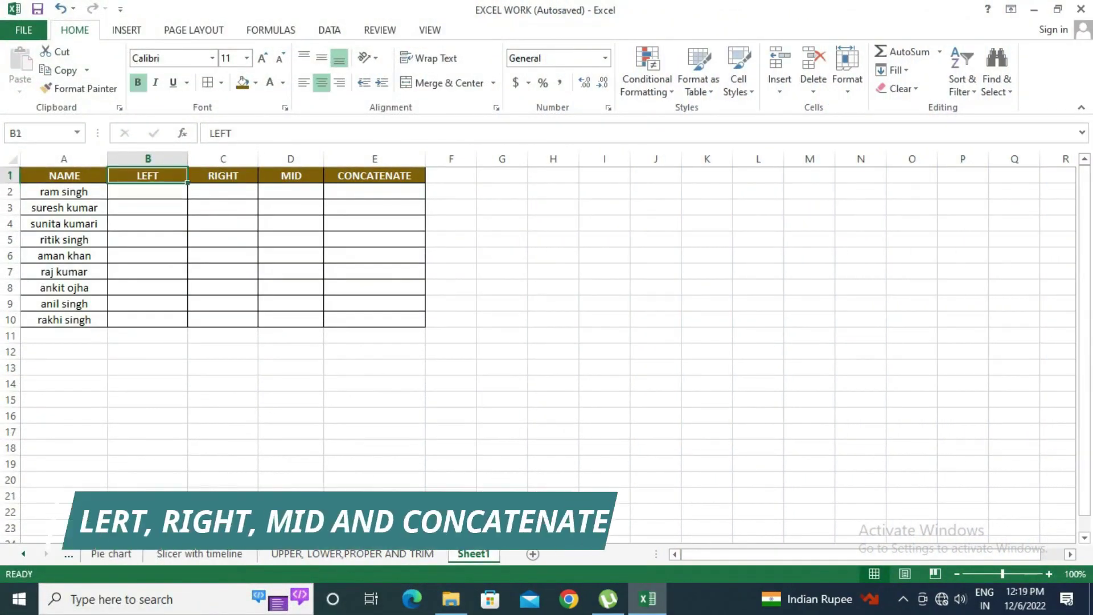
left_click(222, 176)
left_click(291, 175)
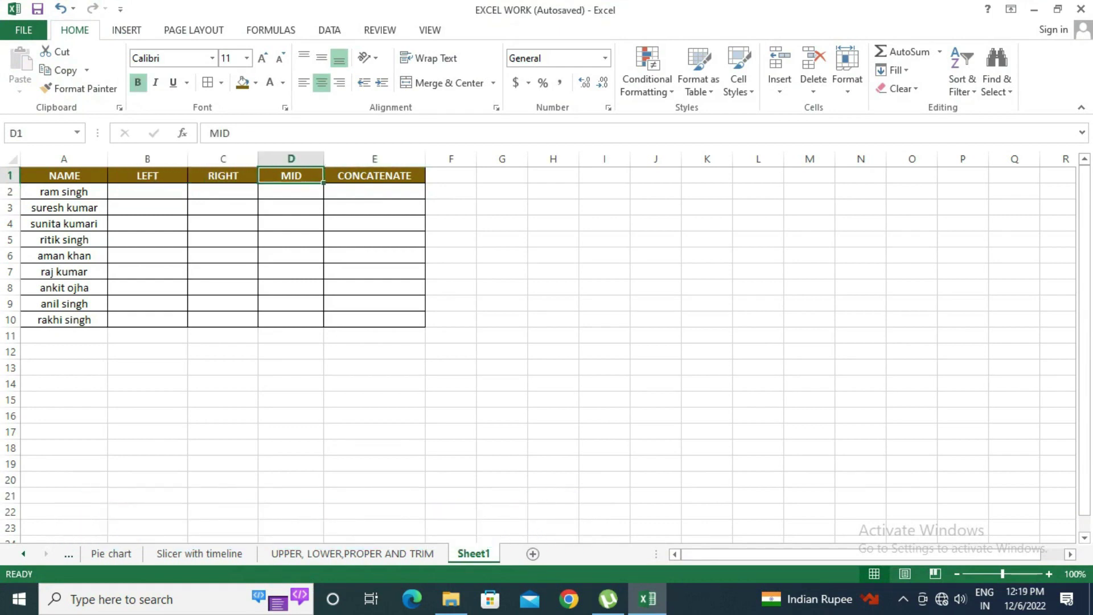
Enter =LEFT(A2,3) in B2 so it shows 'ram'.
left_click(147, 191)
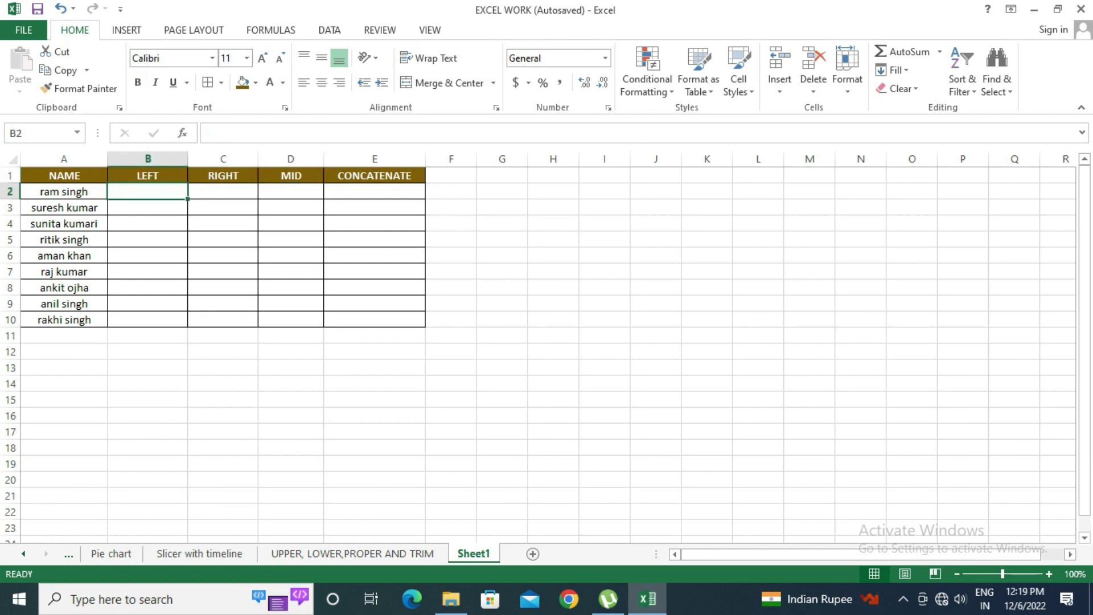
type("=LEFT")
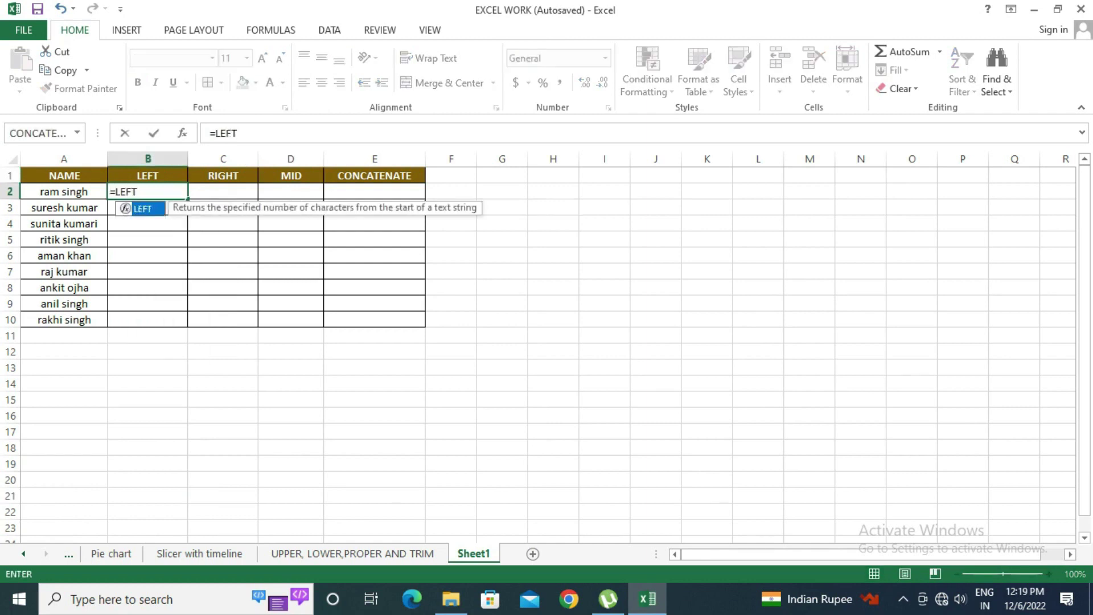
type("(")
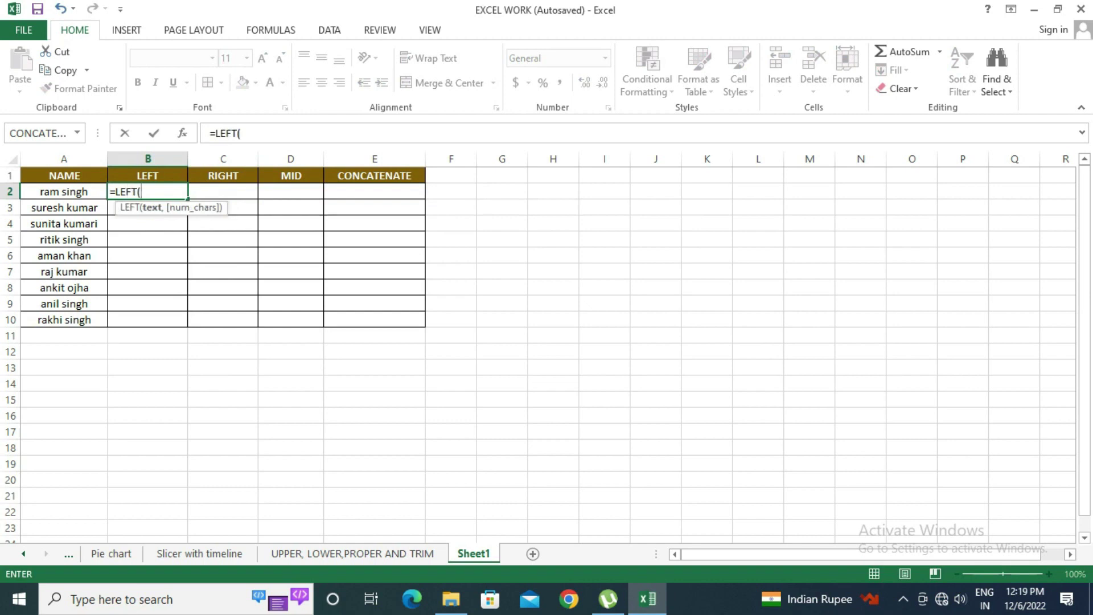
key("Left")
type(",")
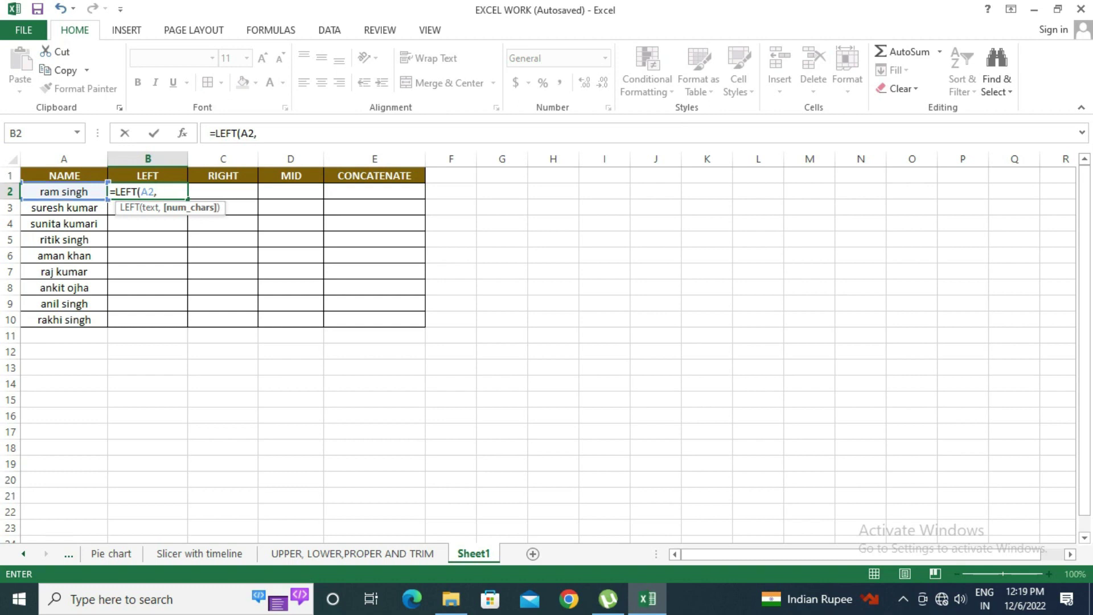
type("3)")
key("Return")
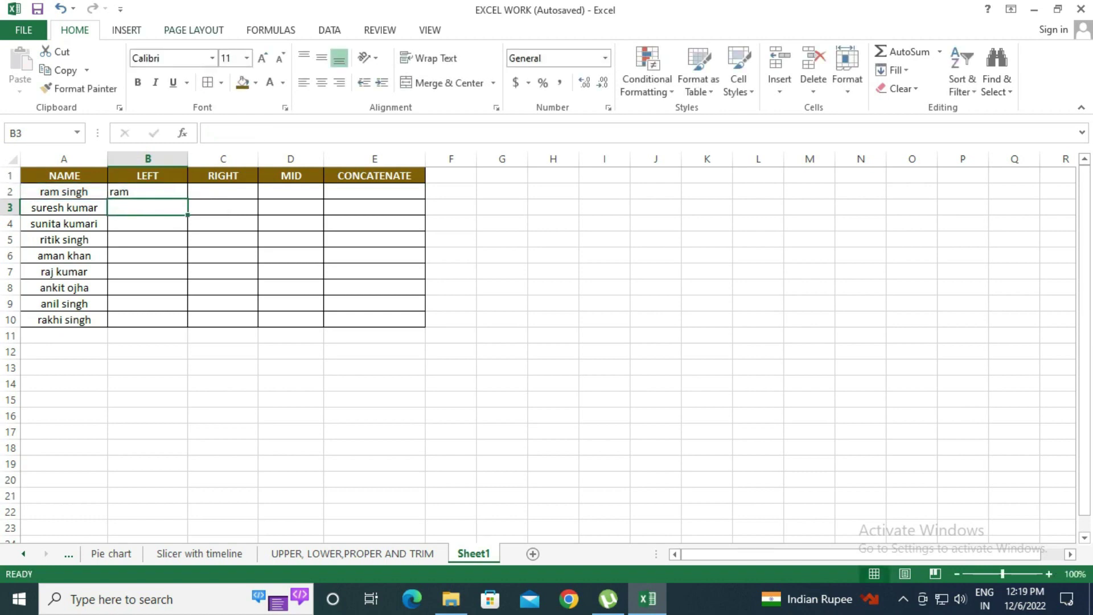
Insert the LEFT function into B3 from the Formulas Insert Function search, reaching its Function Arguments.
left_click(271, 29)
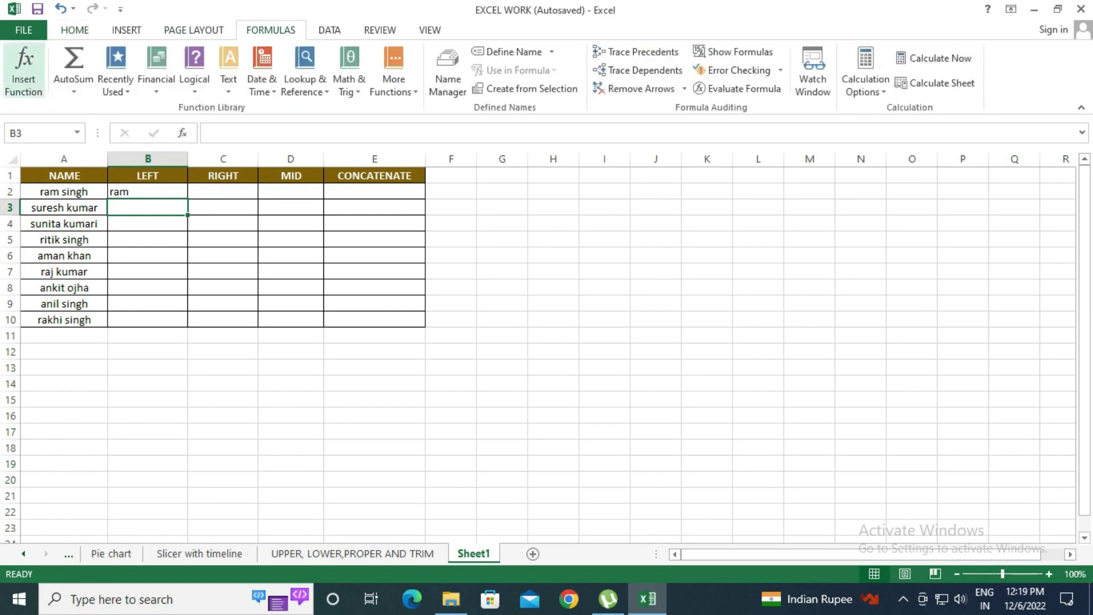
left_click(23, 71)
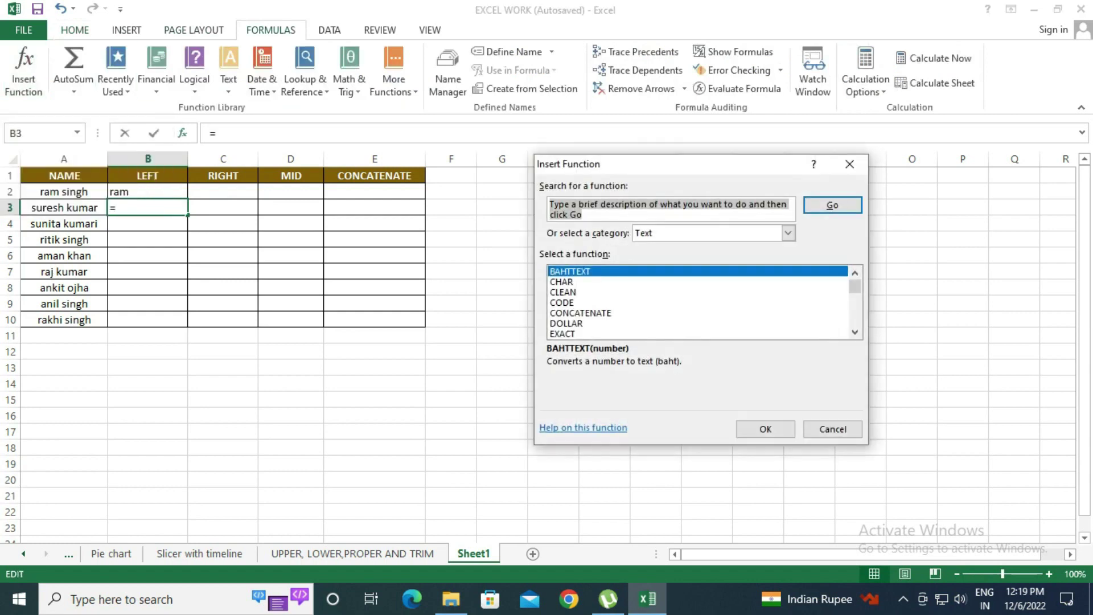
key("BackSpace")
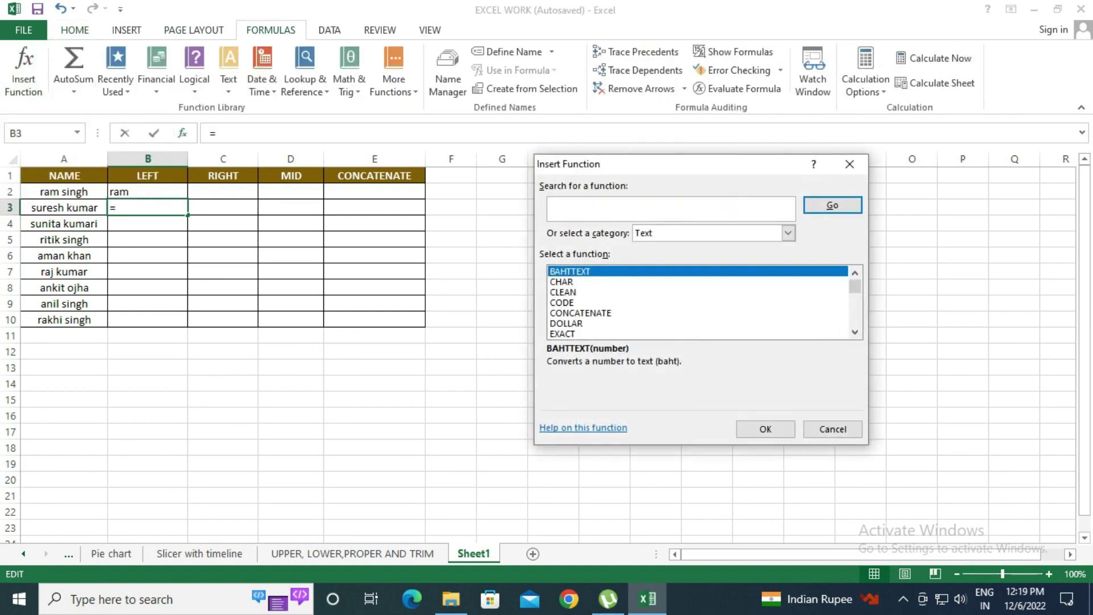
type("LEFT")
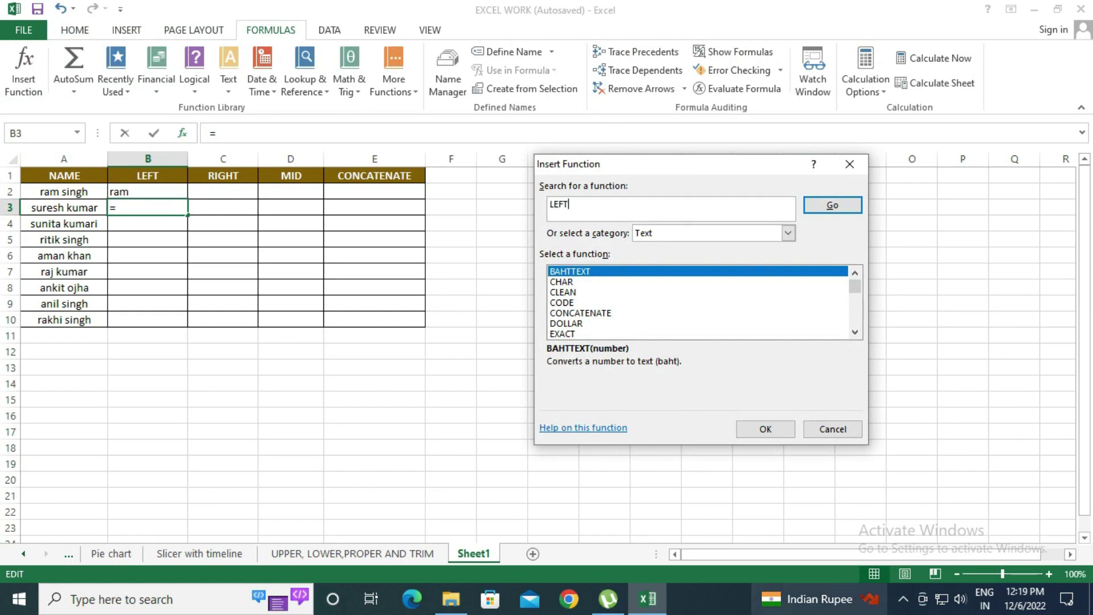
key("Tab")
key("Return")
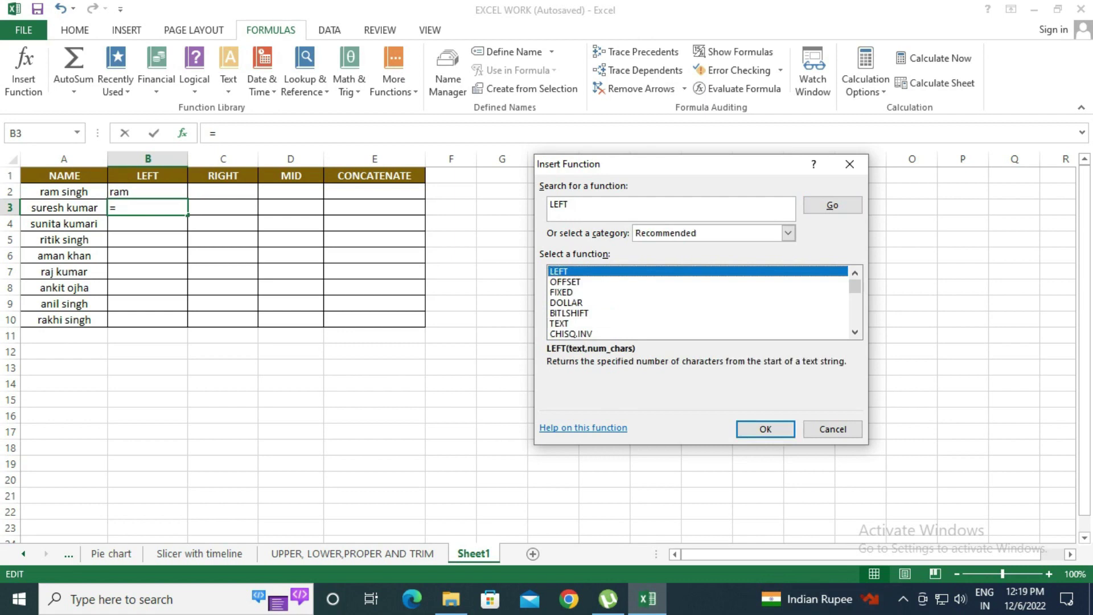
key("Return")
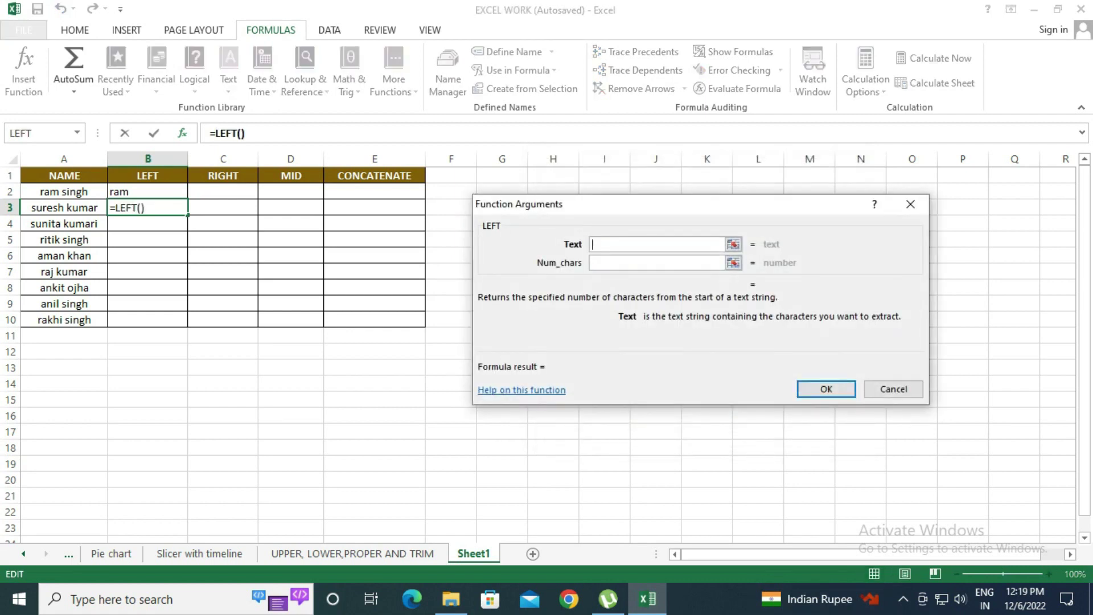
Set LEFT's Text to A3 and Num_chars to 6, giving =LEFT(A3,6) showing 'suresh'.
left_click(64, 208)
type(",")
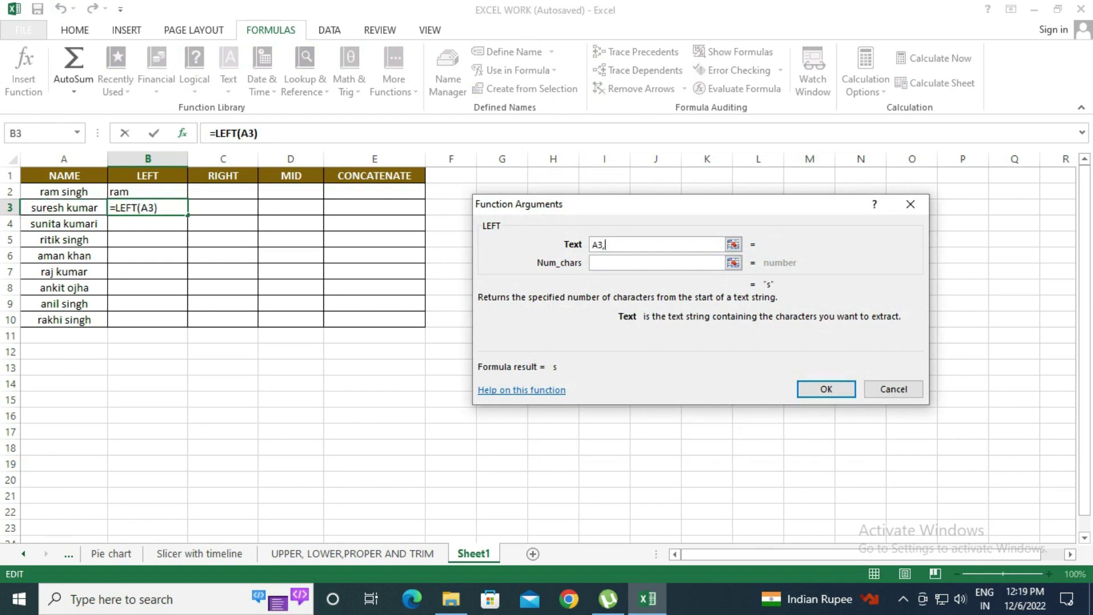
key("BackSpace")
key("BackSpace")
key("BackSpace")
left_click(64, 207)
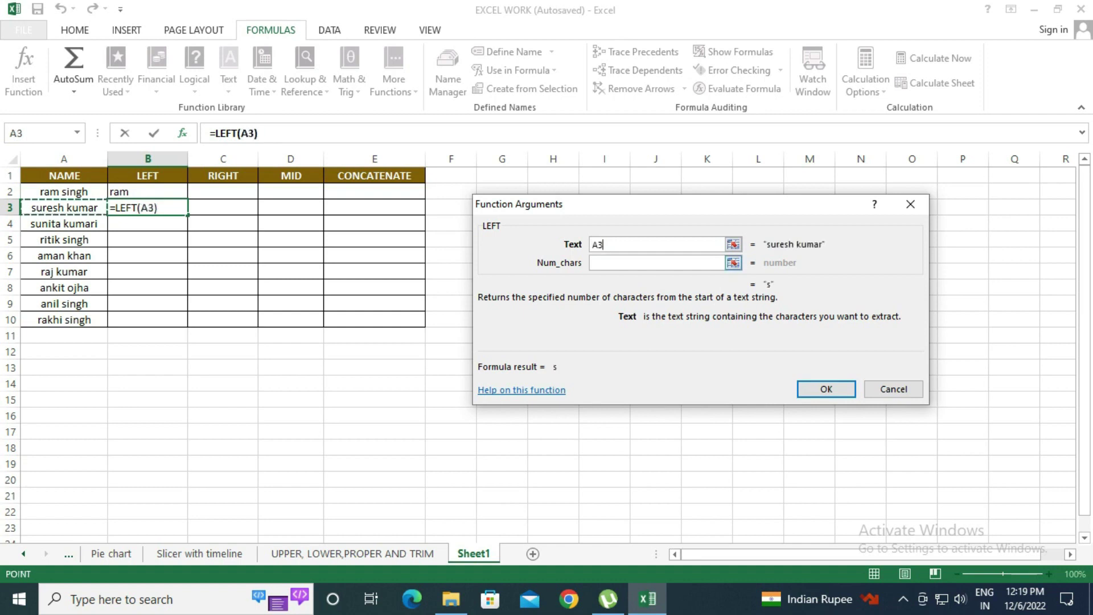
left_click(657, 263)
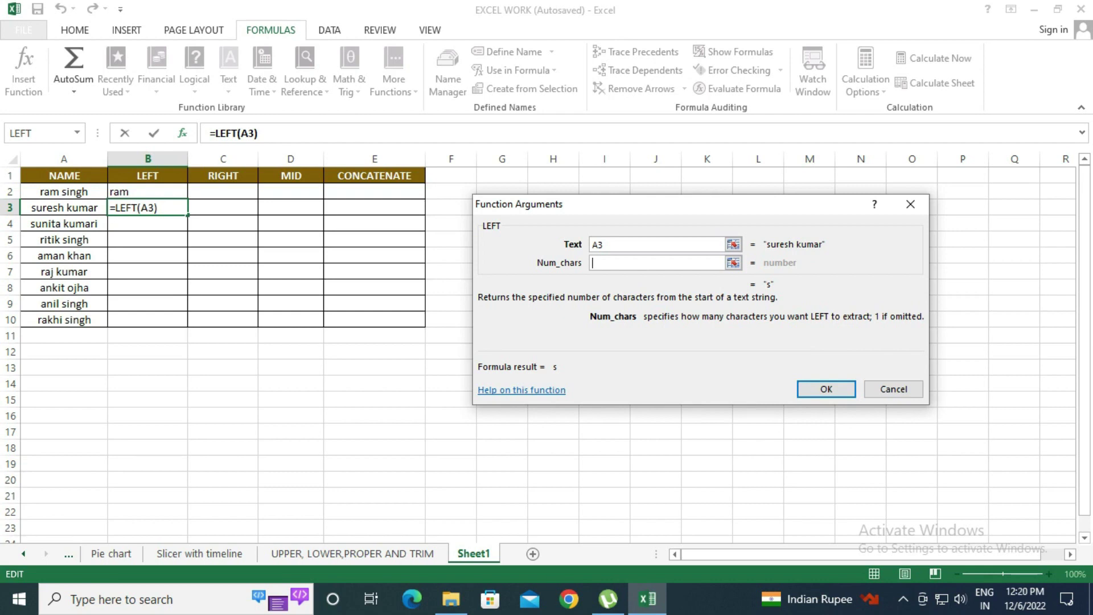
type("6")
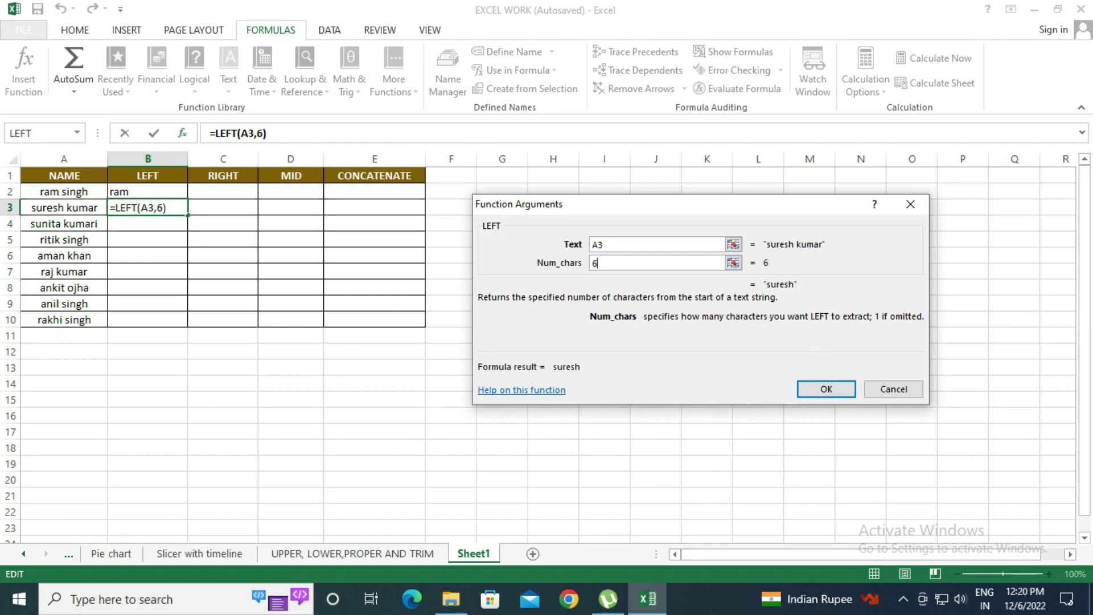
key("Return")
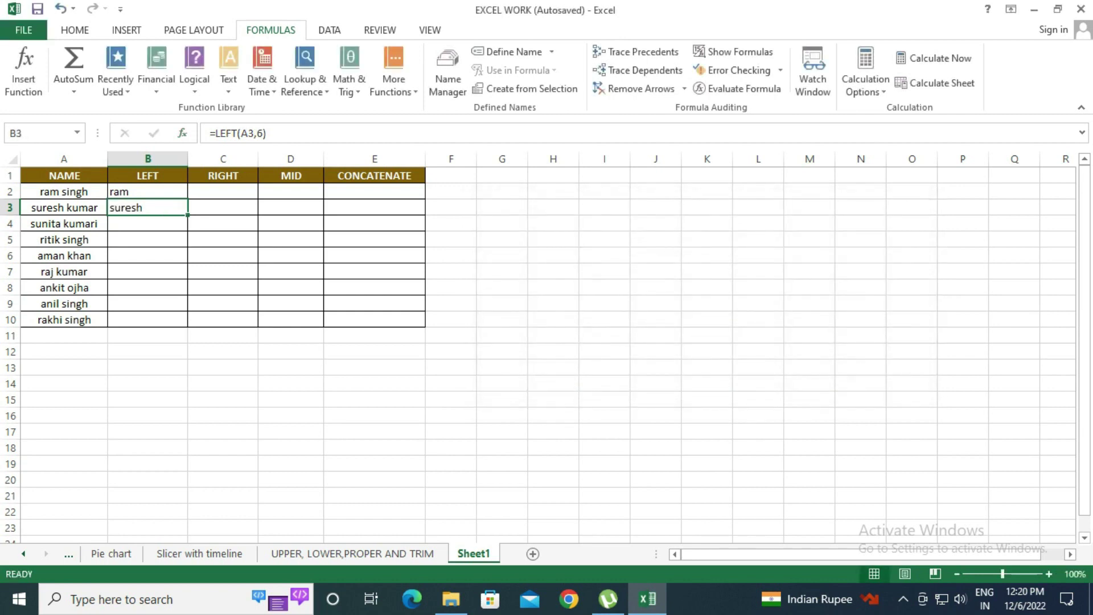
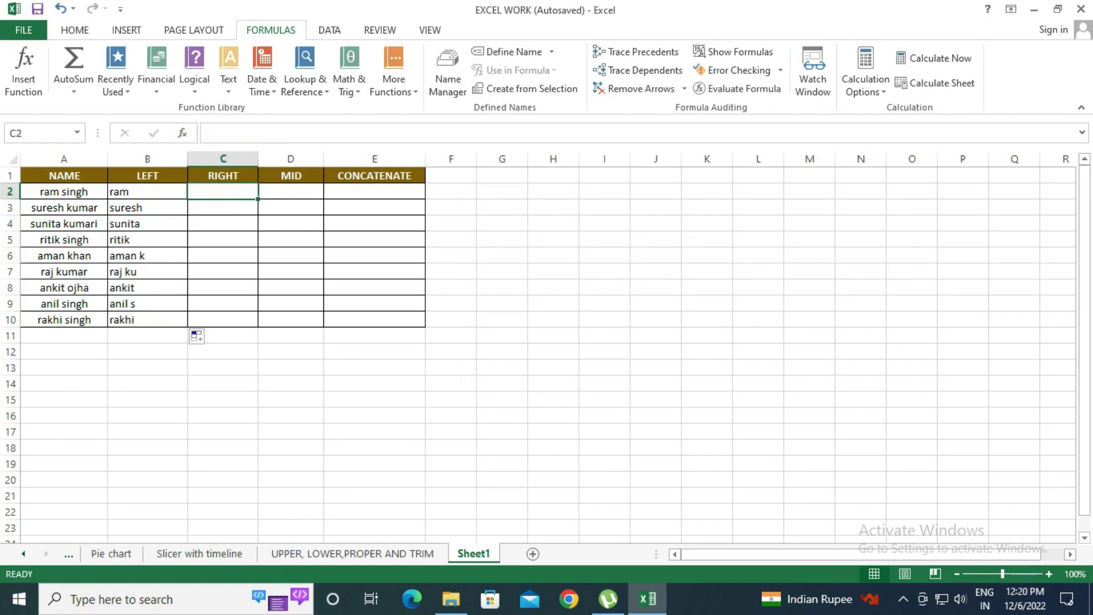
Enter =RIGHT(A2,5) in C2 so it returns 'singh'.
type("=")
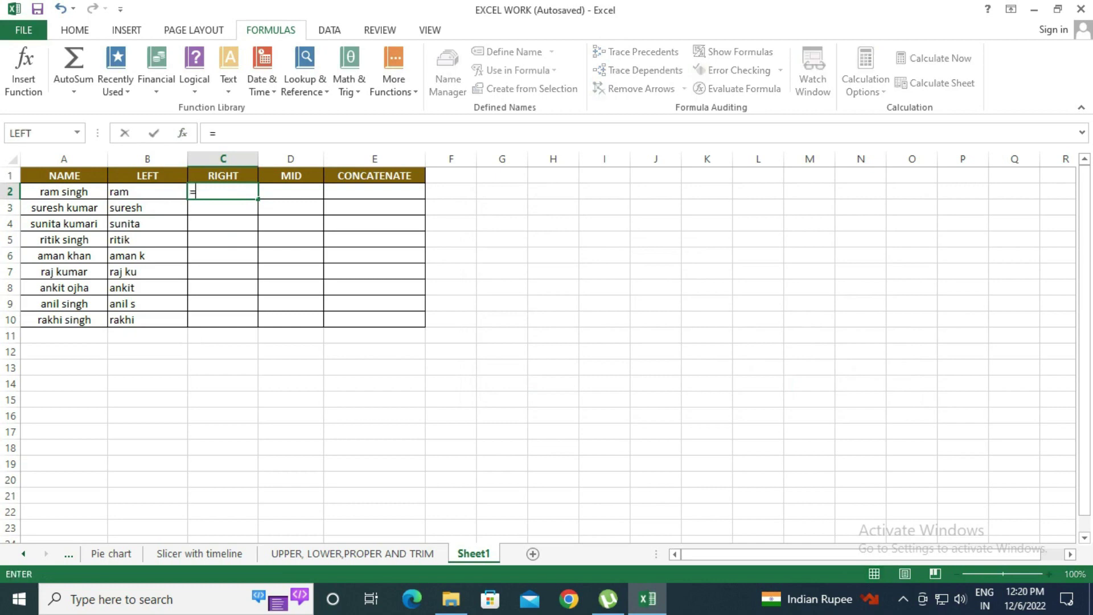
type("RIGHT(")
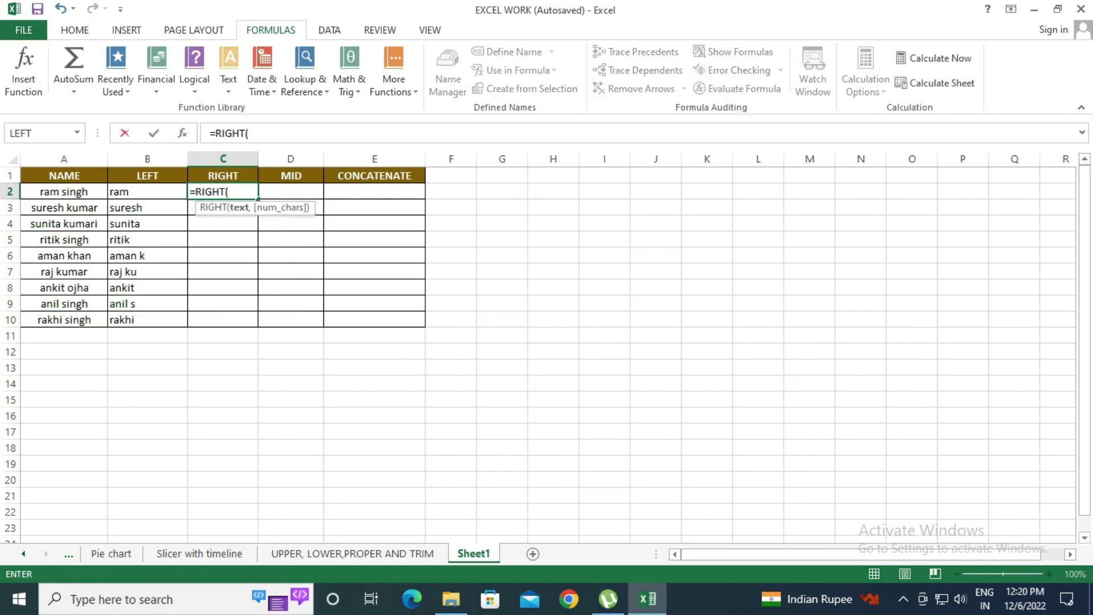
left_click(64, 192)
type(",")
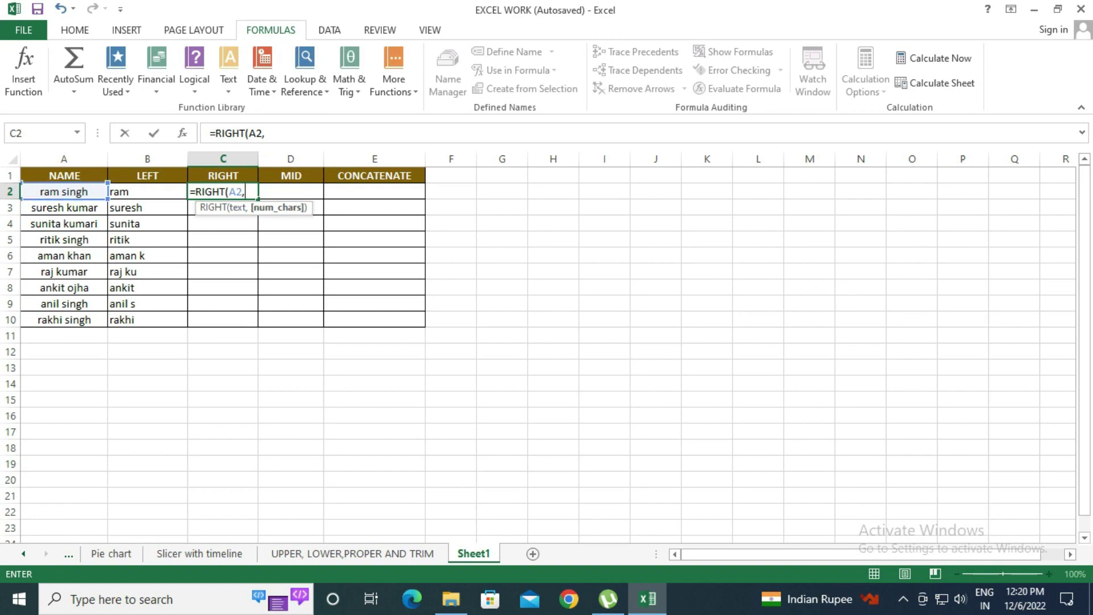
type("5)")
key("Return")
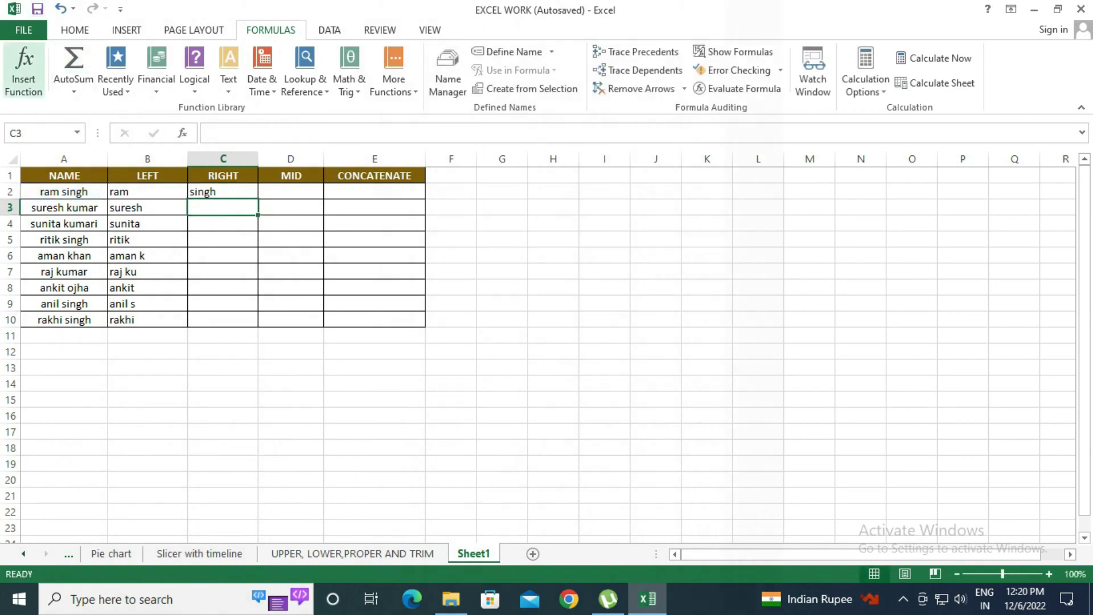
Build =RIGHT(A3,5) in C3 via Insert Function and fill it down to C10.
left_click(24, 67)
key("BackSpace")
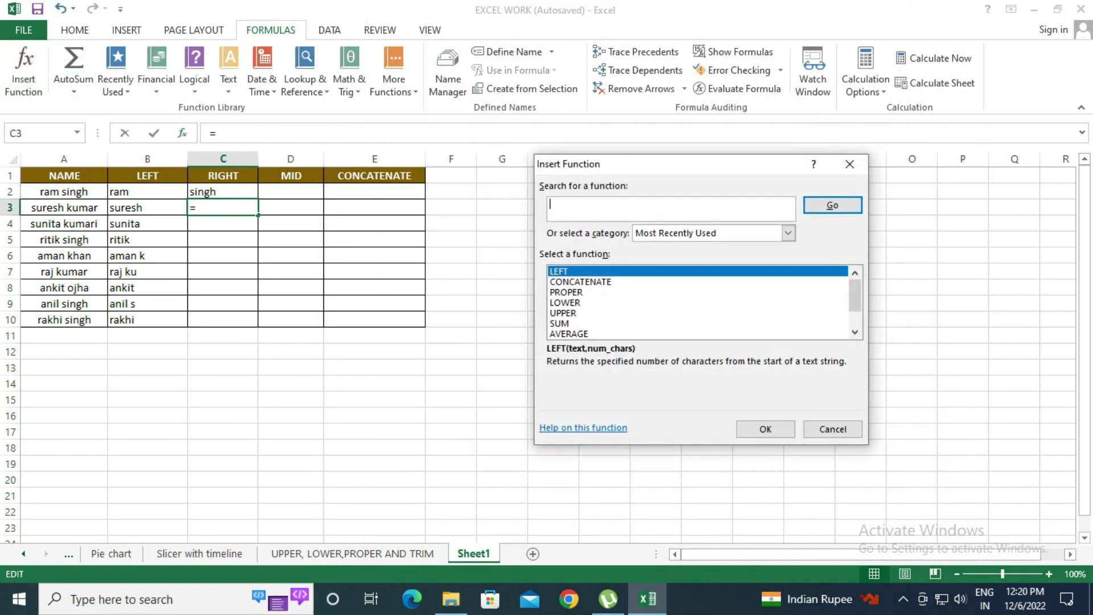
type("RI")
type("GHT")
key("Return")
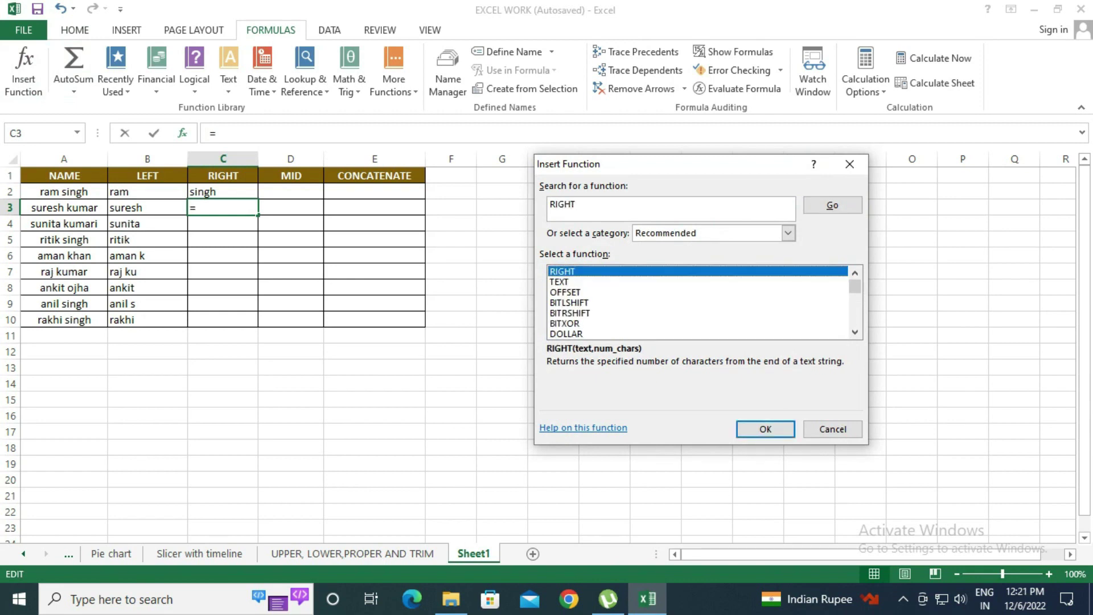
key("Return")
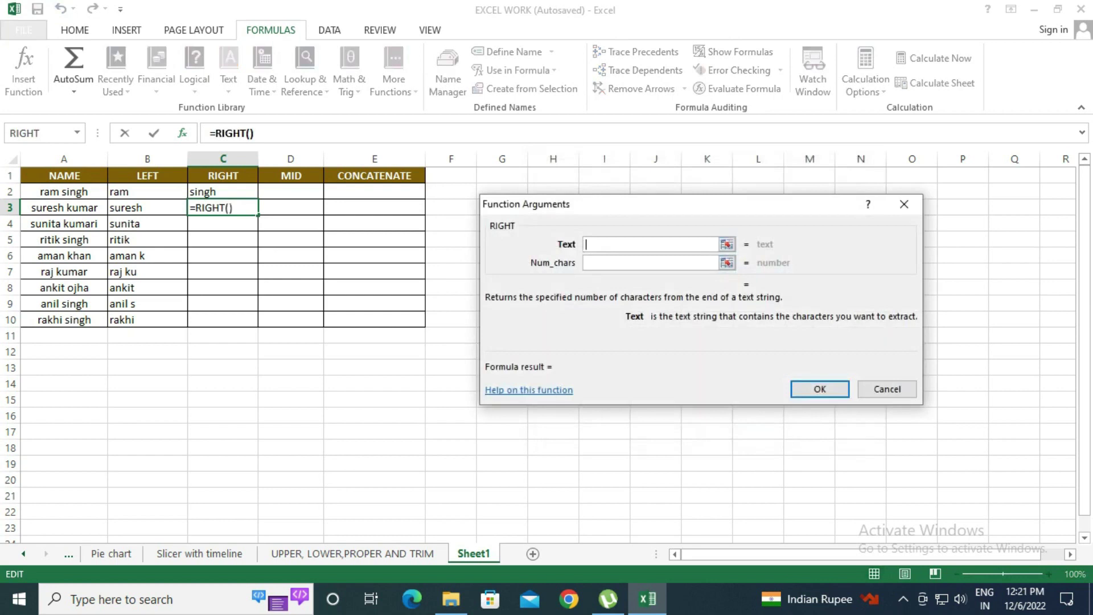
left_click(64, 208)
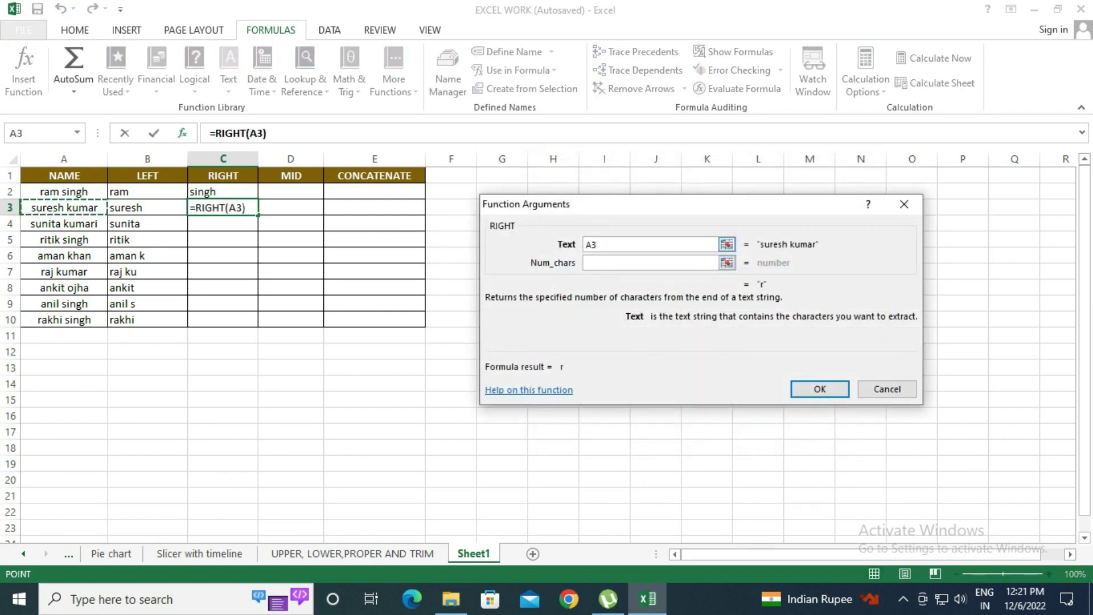
key("Tab")
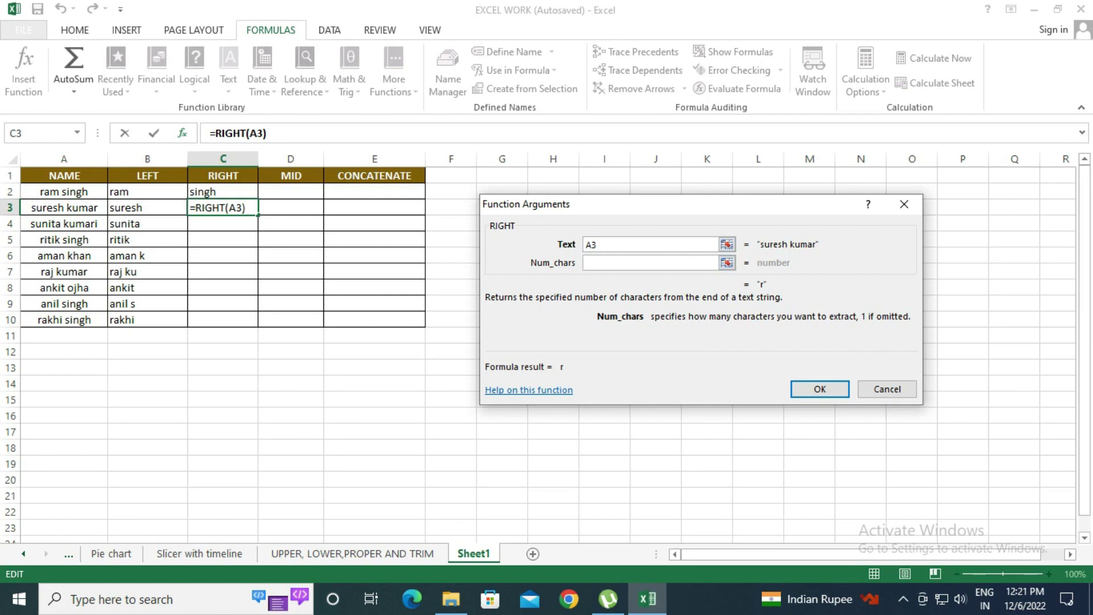
type("5")
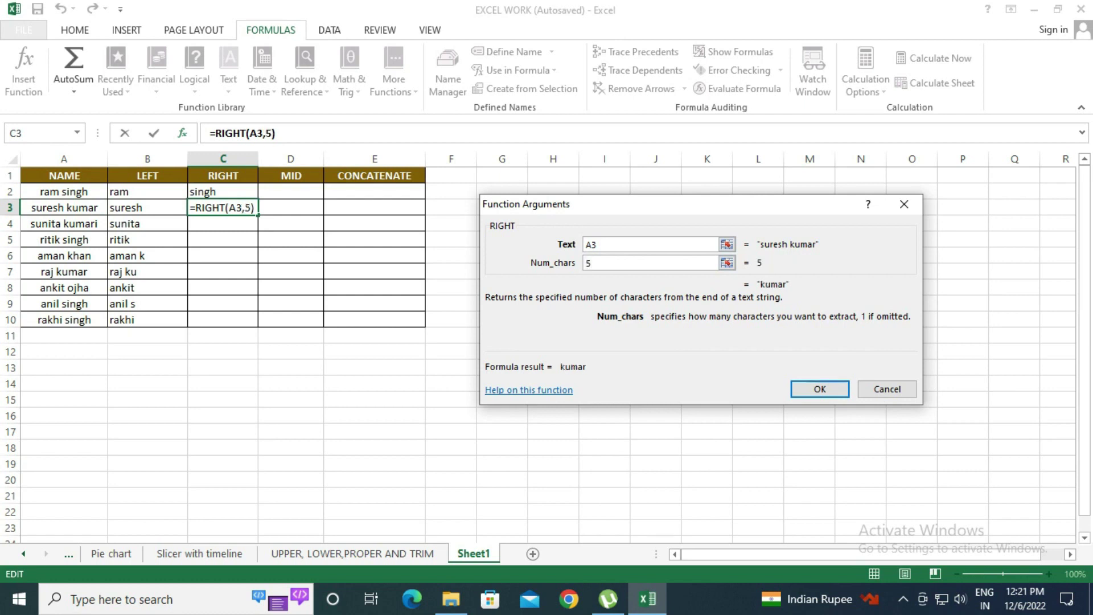
key("Return")
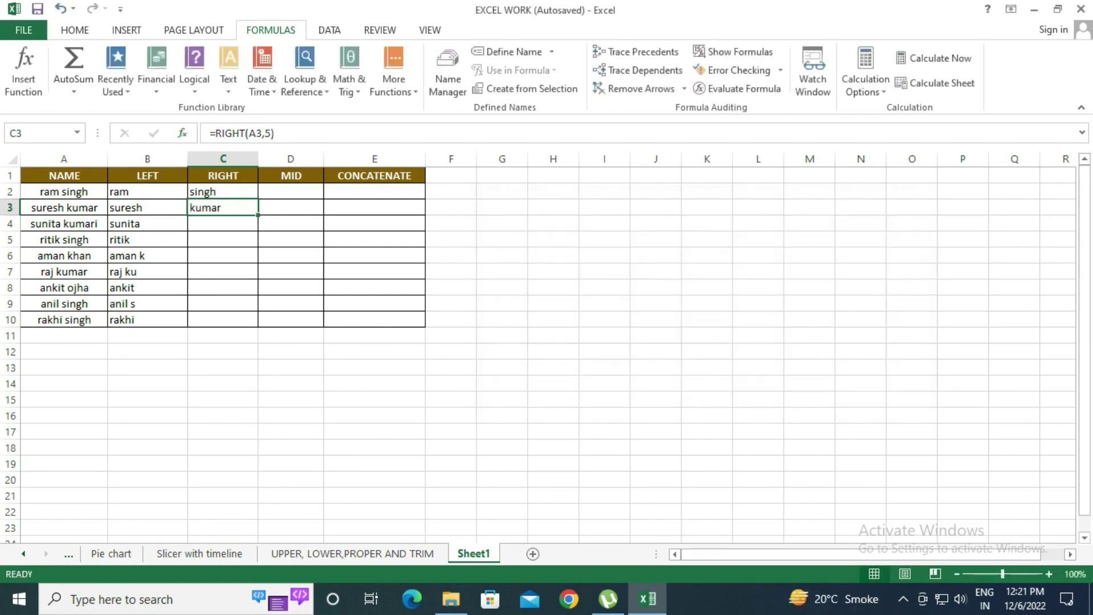
left_click_drag(258, 214, 258, 326)
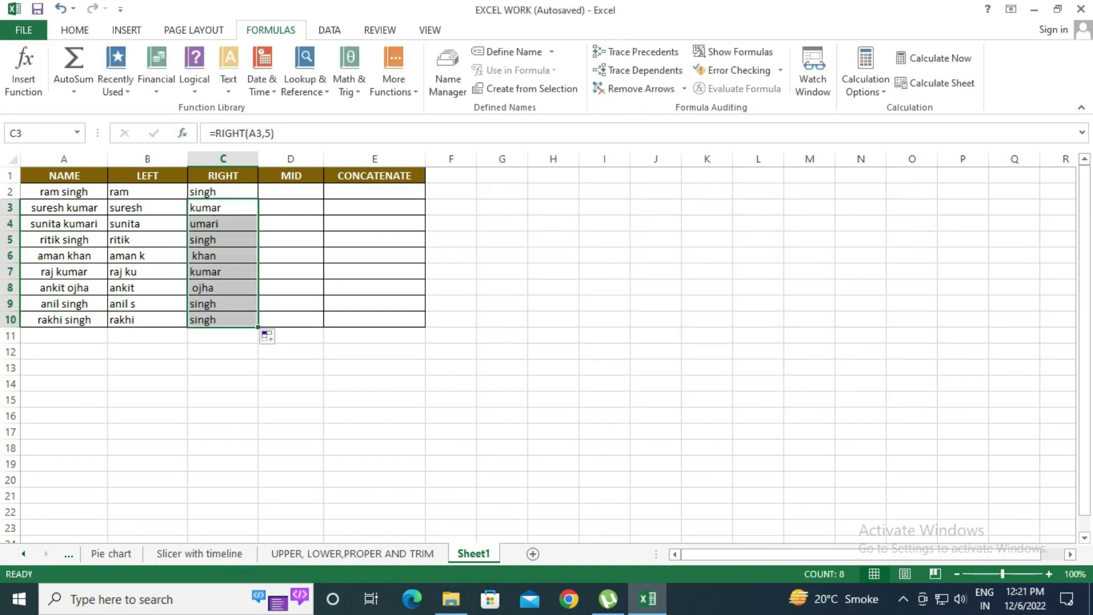
left_click(291, 191)
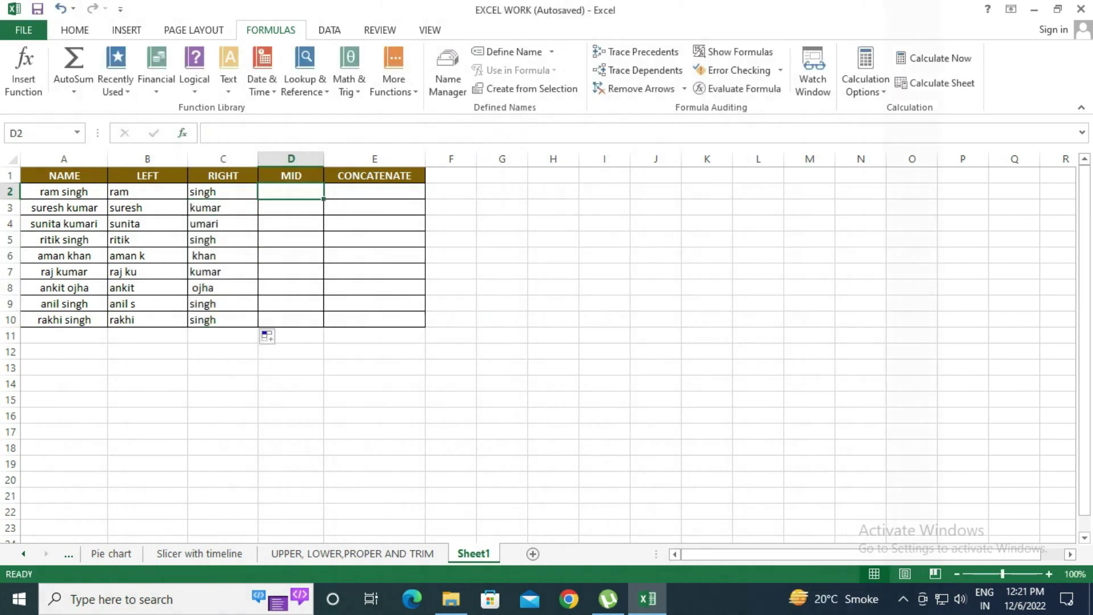
Enter =MID(A2,5,3) in D2 so it returns 'sin'.
type("=MID(")
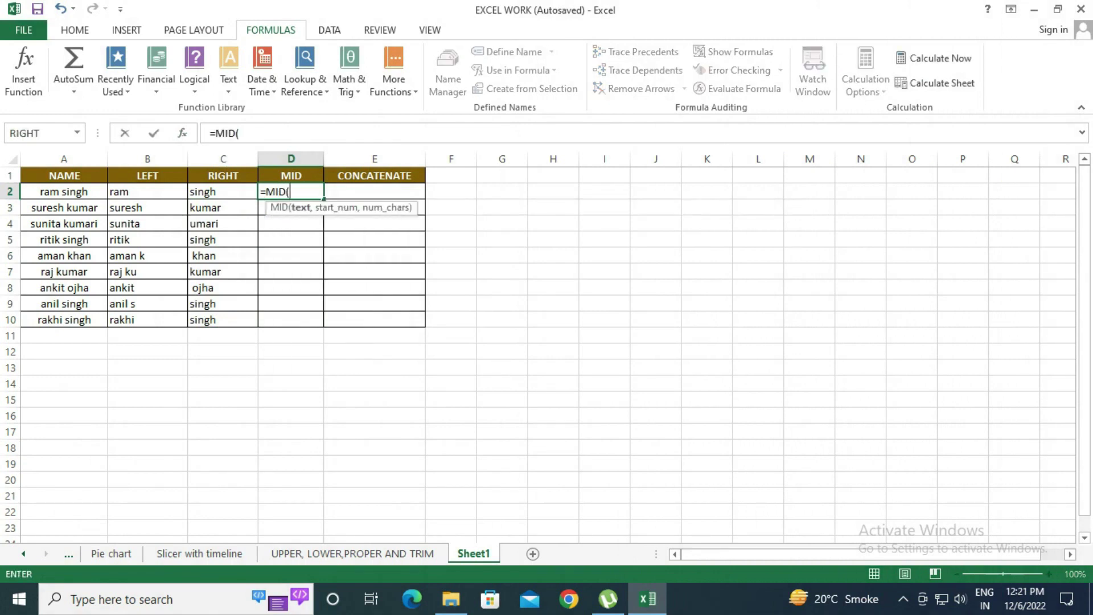
left_click(64, 192)
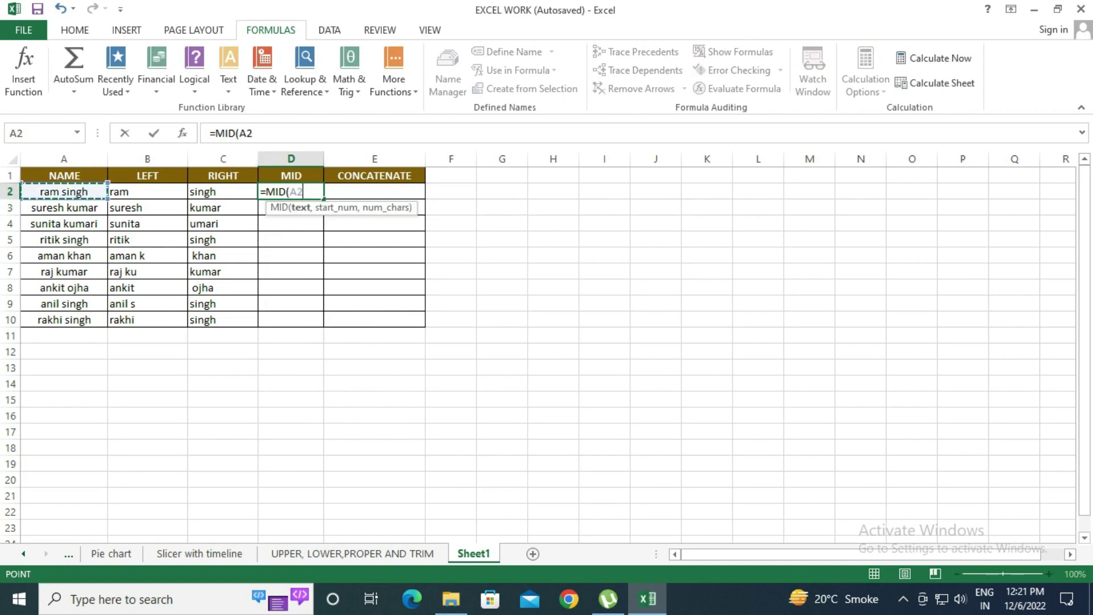
type(",")
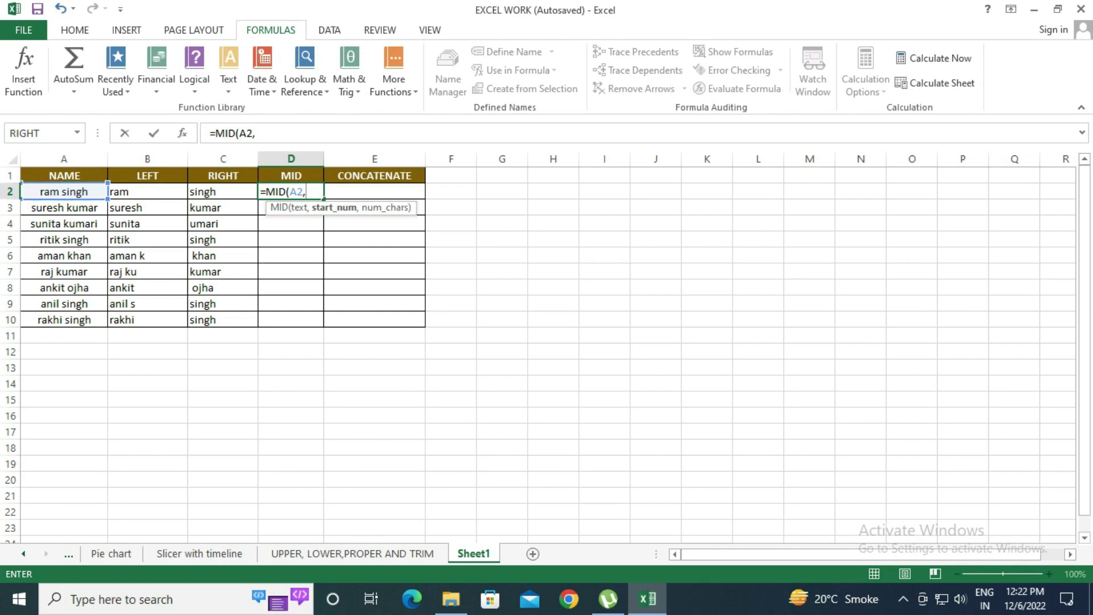
type("5")
type(",")
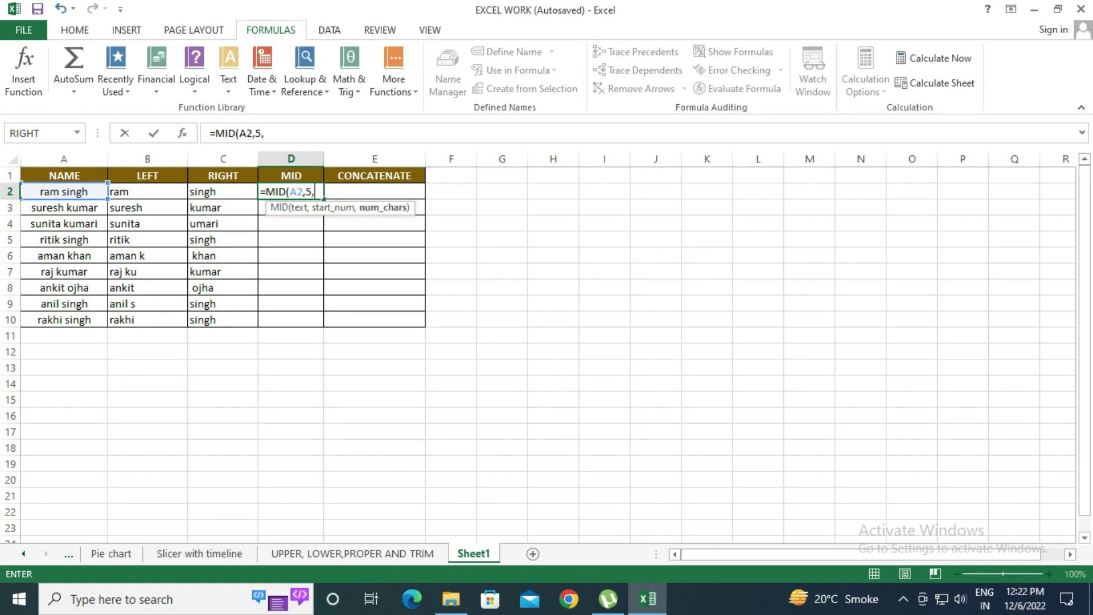
type("3")
type("0")
key("BackSpace")
type(")")
key("Return")
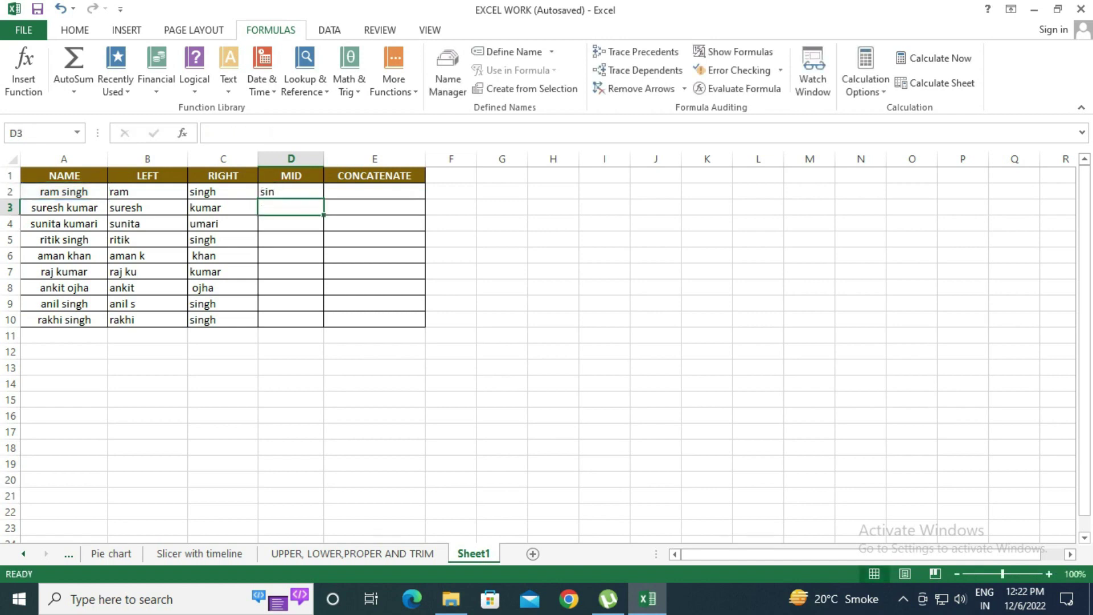
left_click(290, 192)
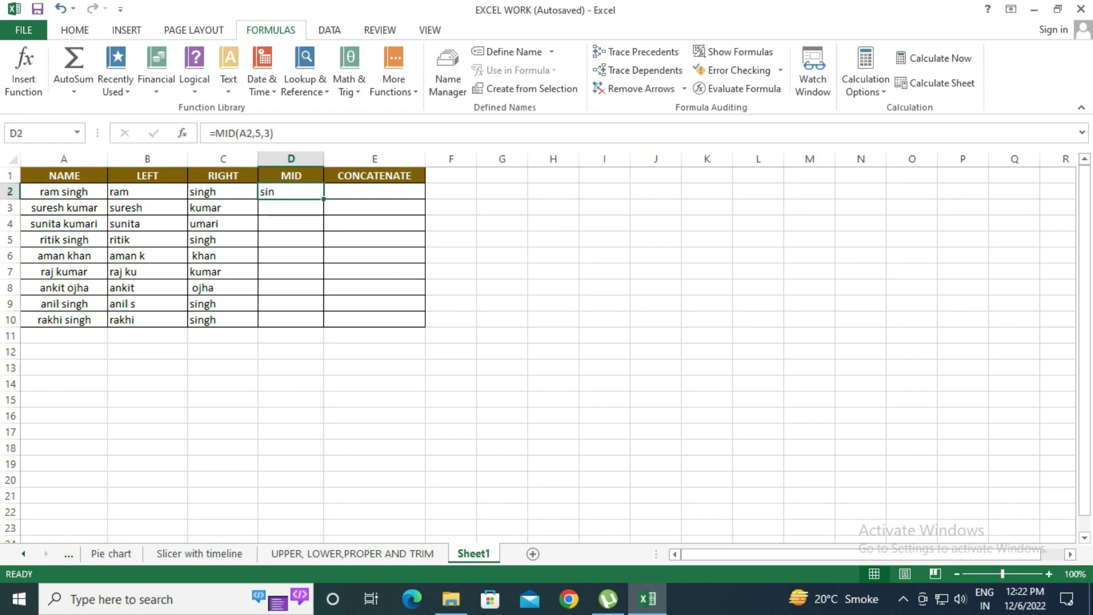
Build =MID(A3,3,4) in D3 with Insert Function, returning 'resh'.
left_click(290, 207)
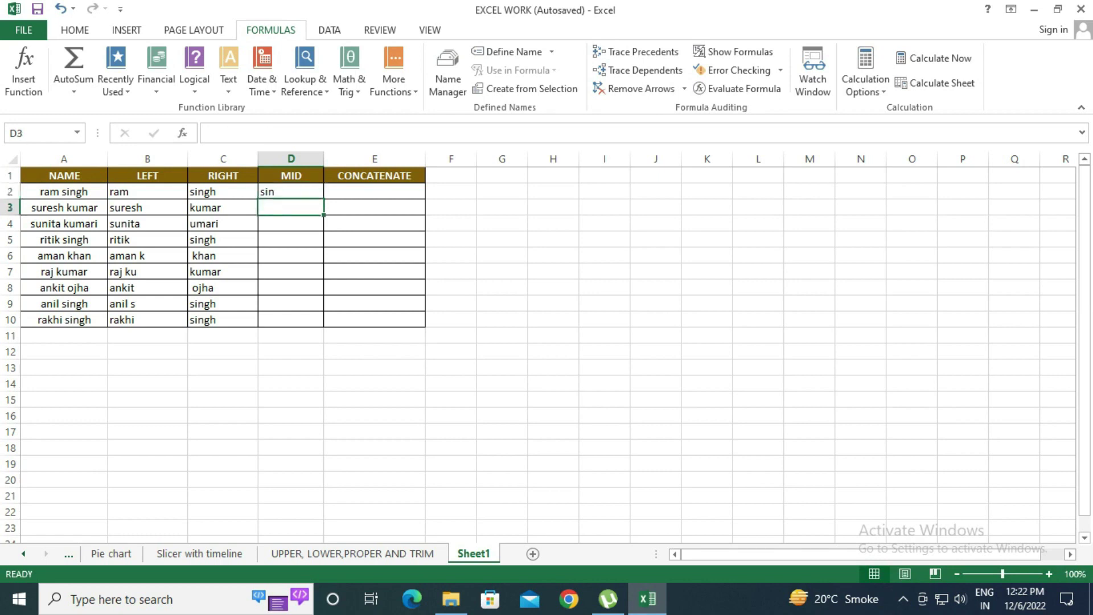
left_click(23, 68)
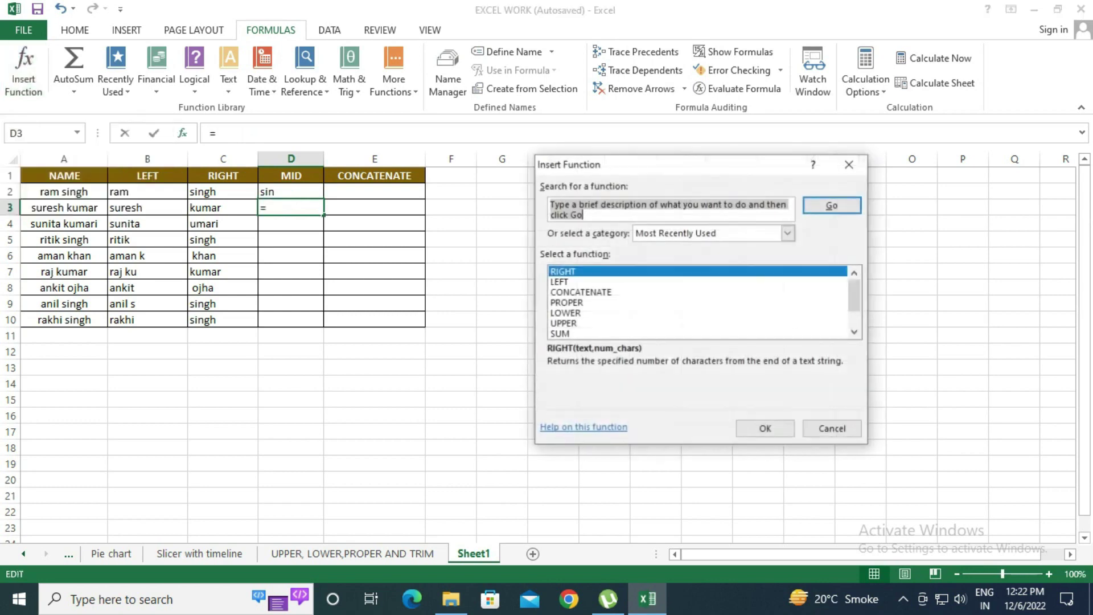
type("MID")
key("Return")
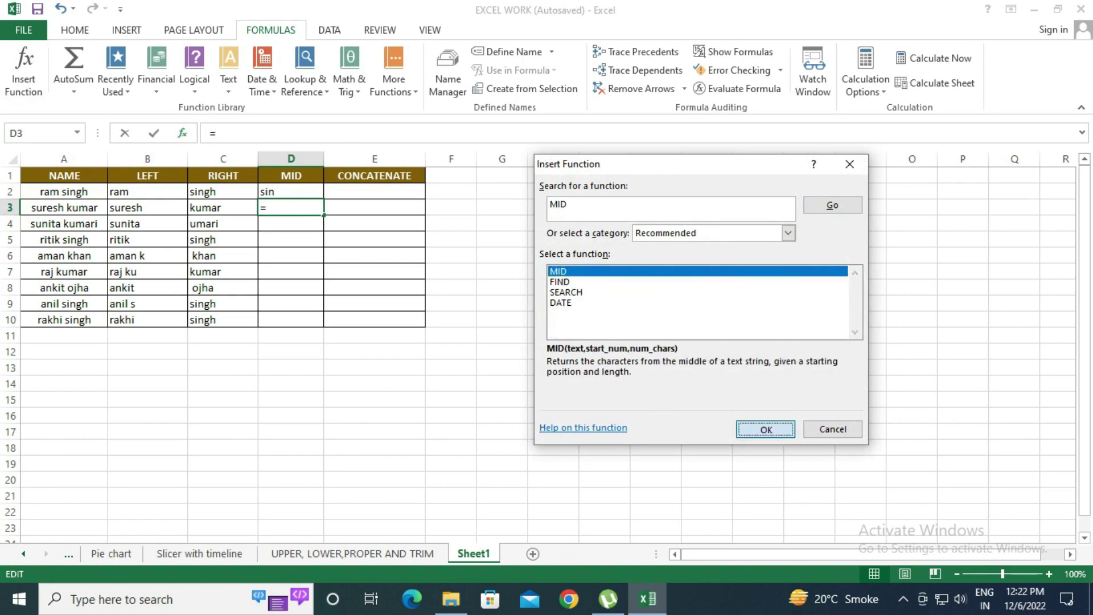
key("Return")
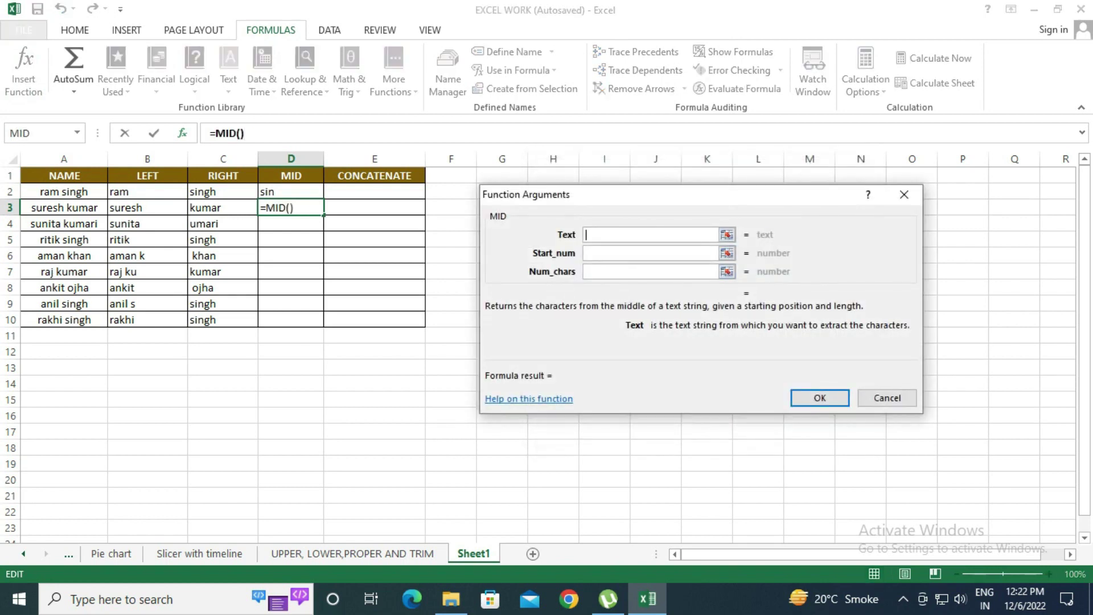
left_click(64, 207)
left_click(650, 253)
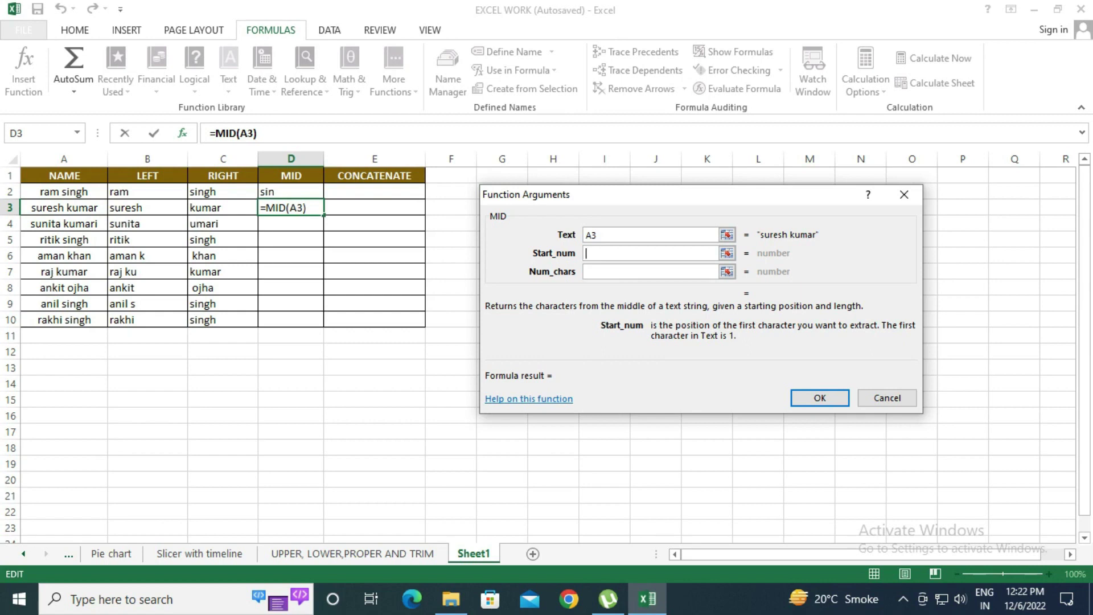
type("3")
left_click(587, 272)
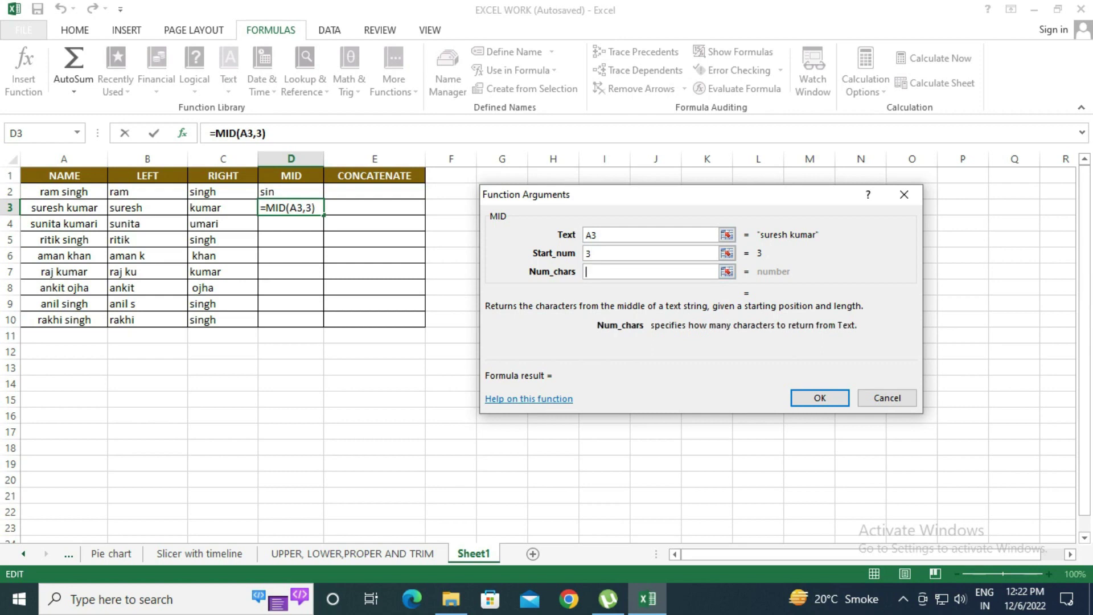
type("4")
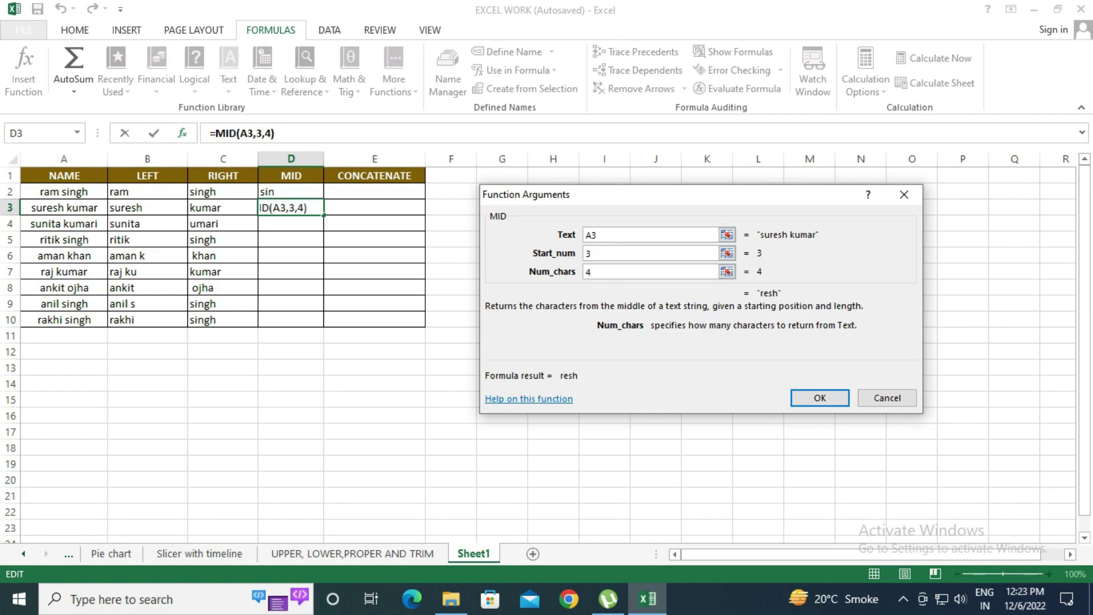
key("Return")
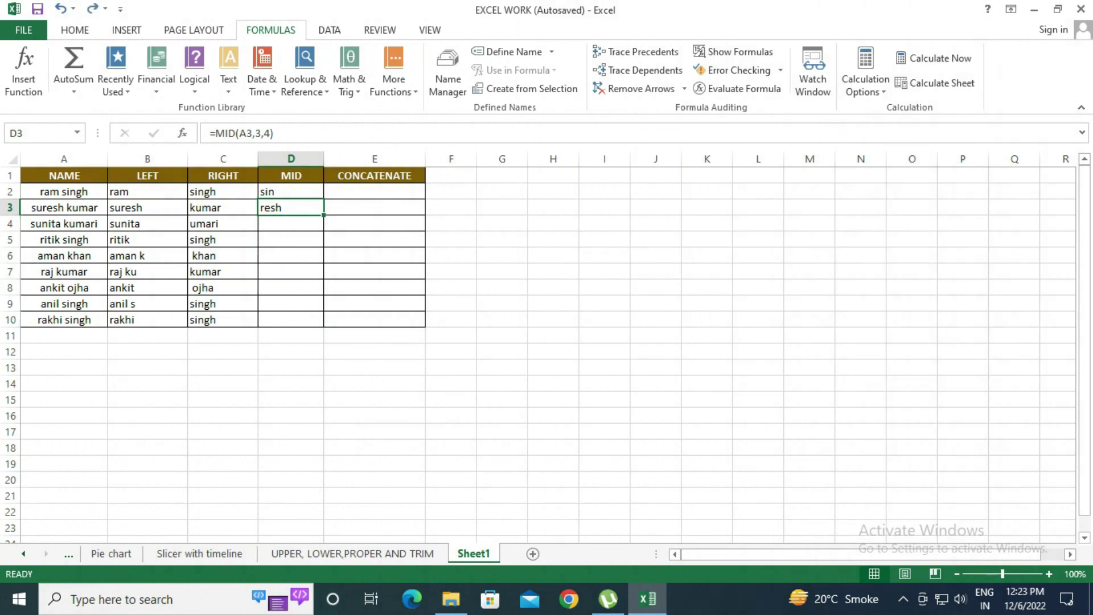
key("Down")
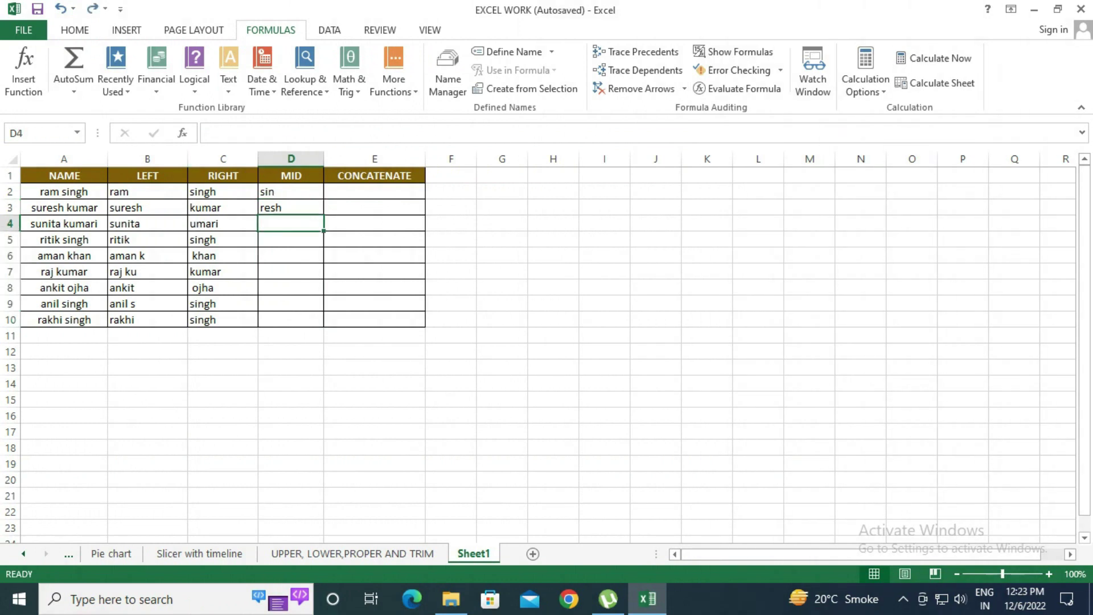
key("Up")
key("Up")
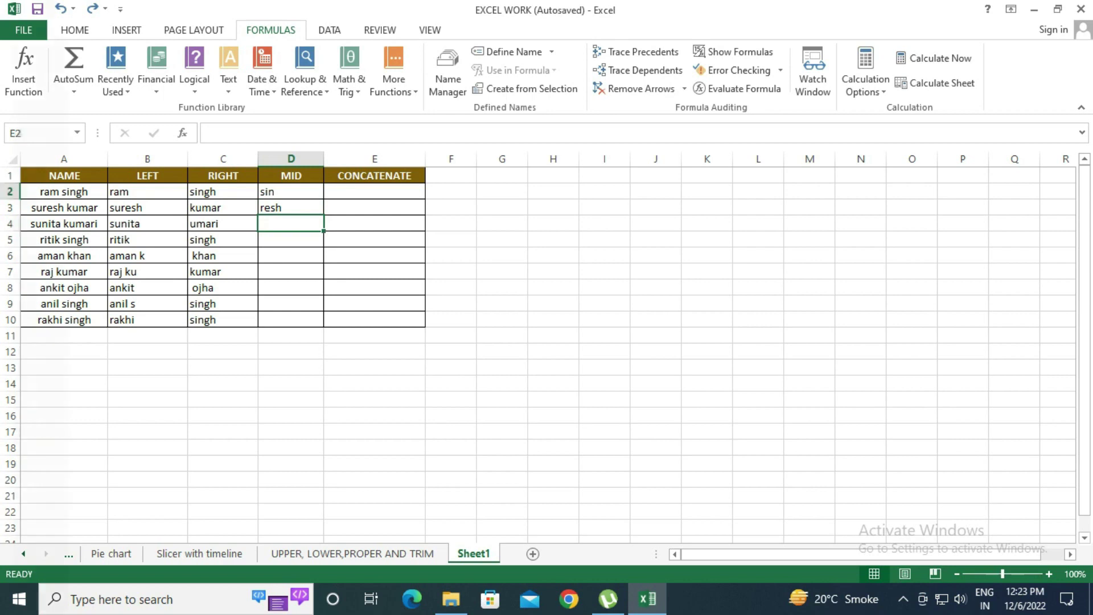
key("Right")
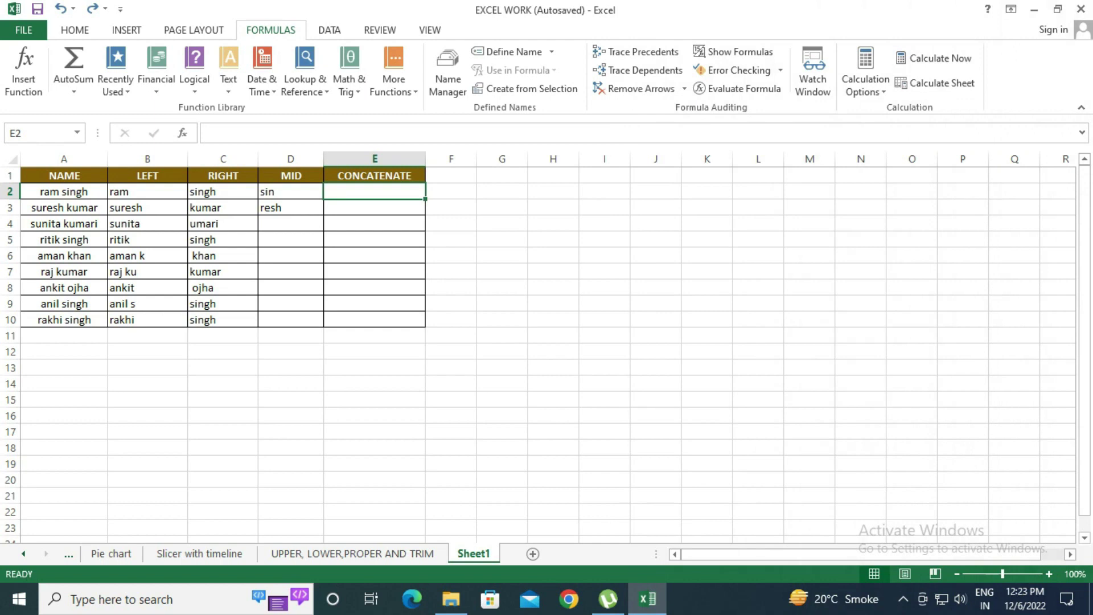
type("=C")
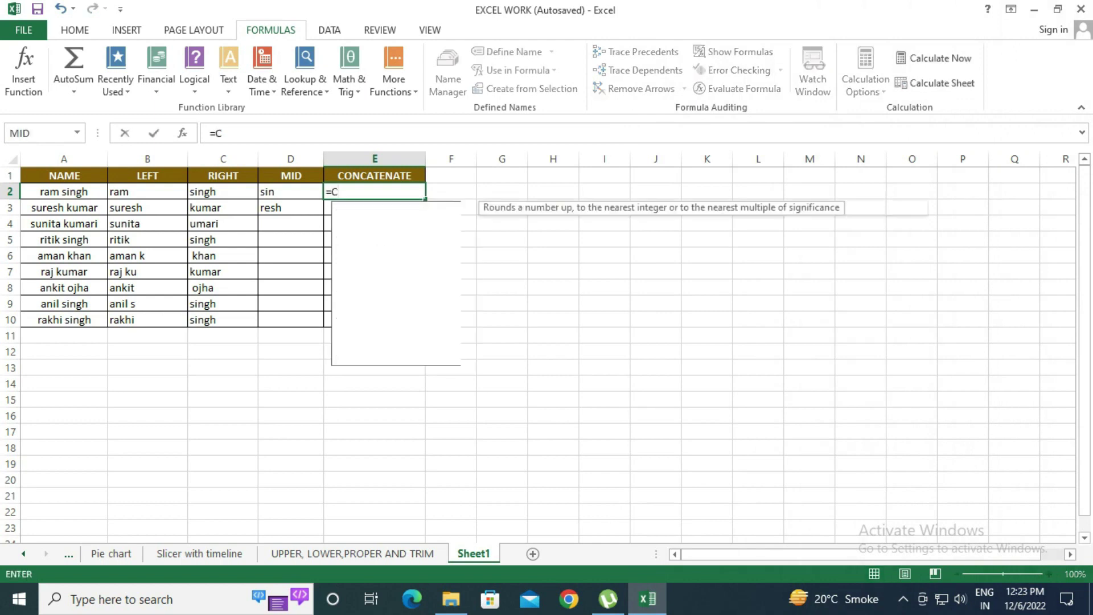
type("ON")
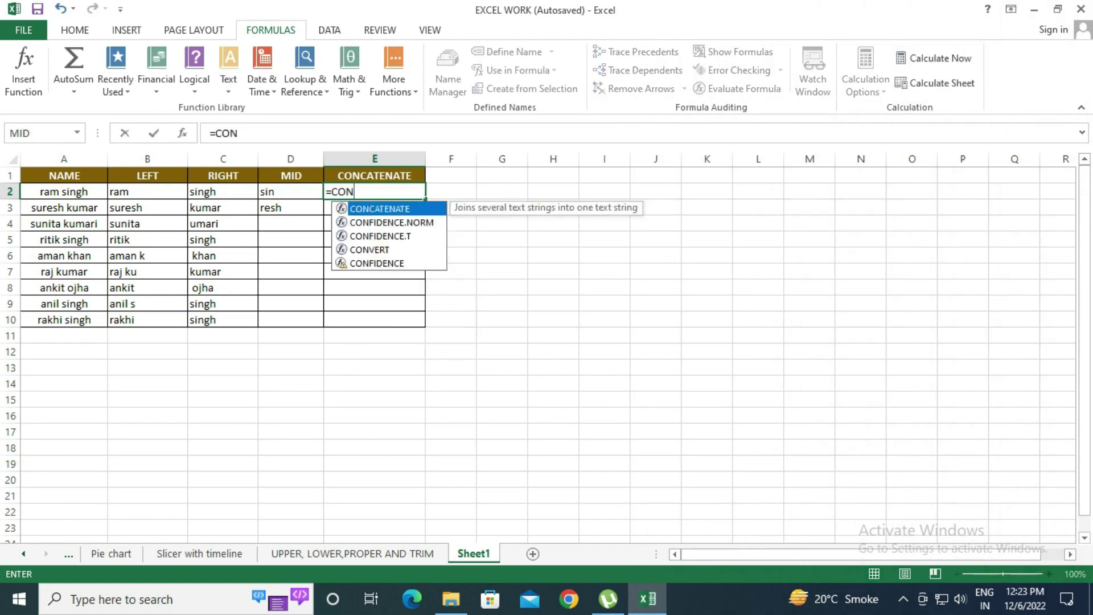
type("CATENATE")
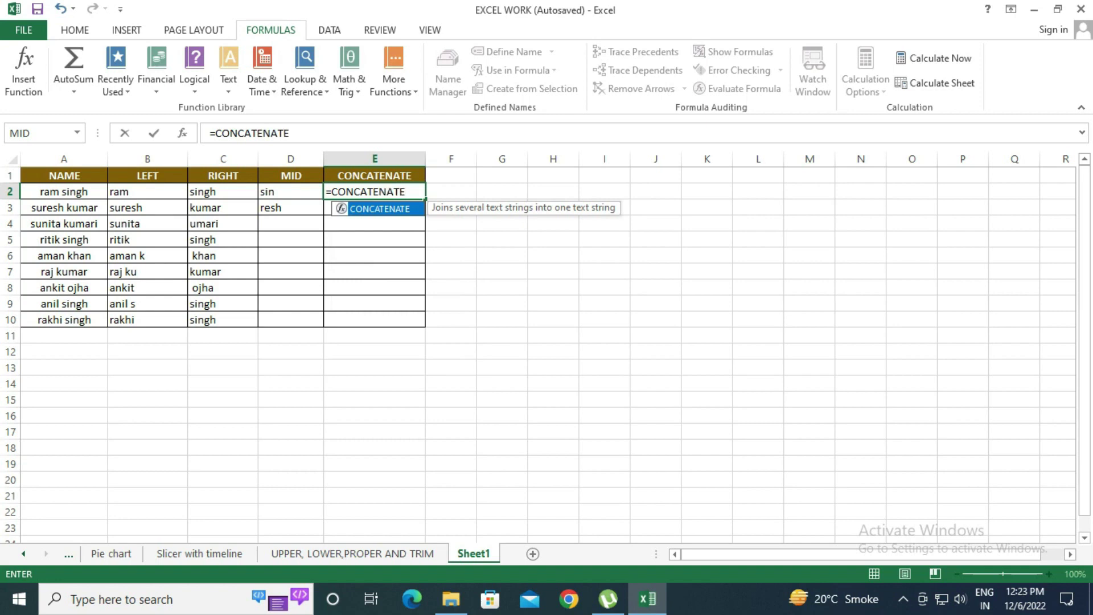
type("(")
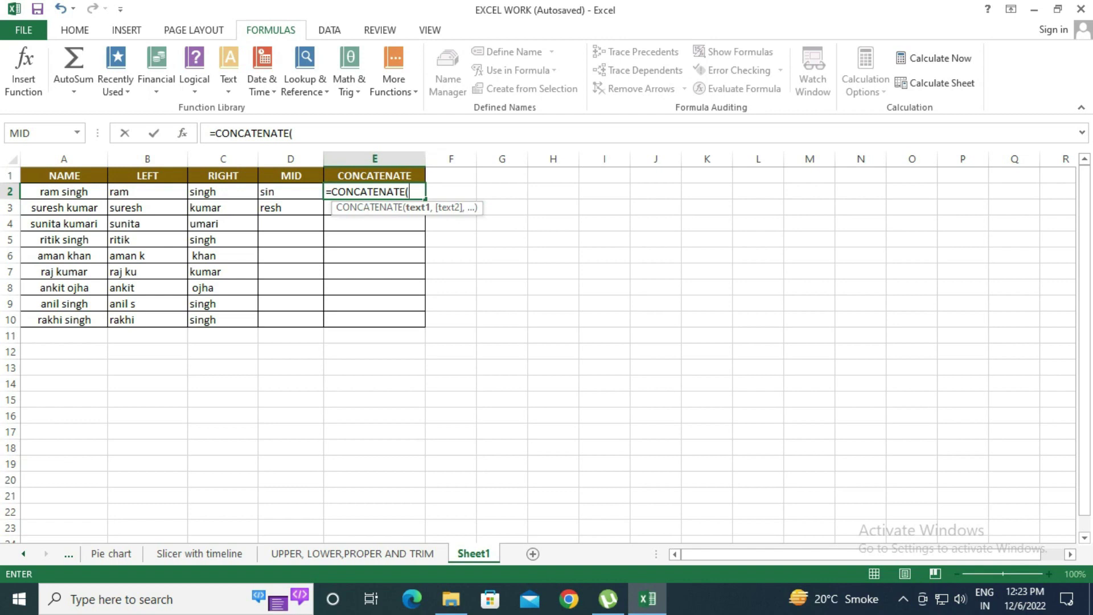
left_click(147, 191)
type(",")
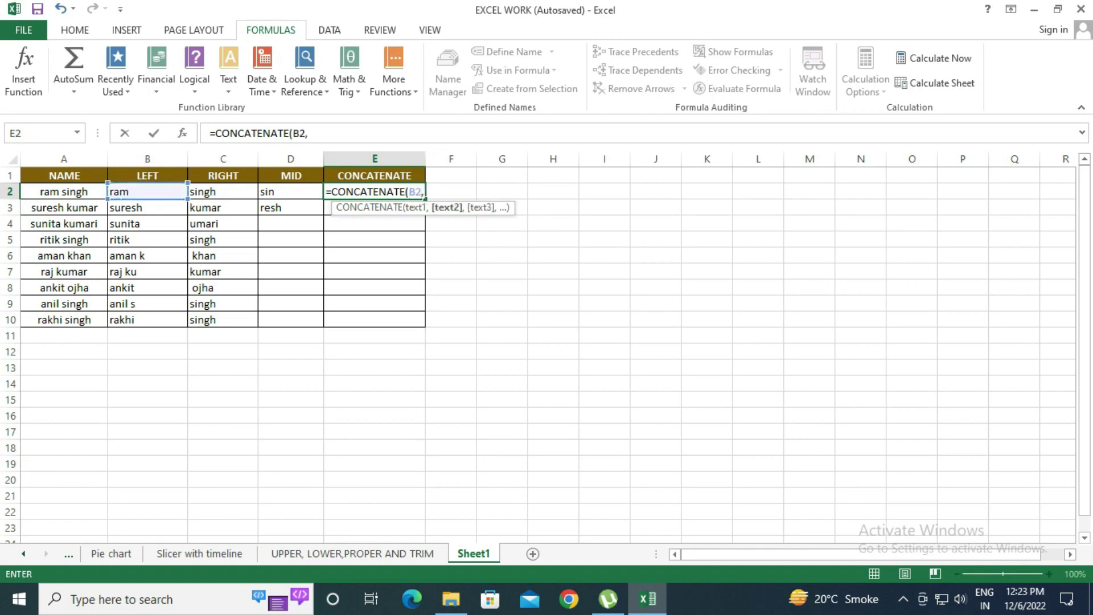
left_click(223, 191)
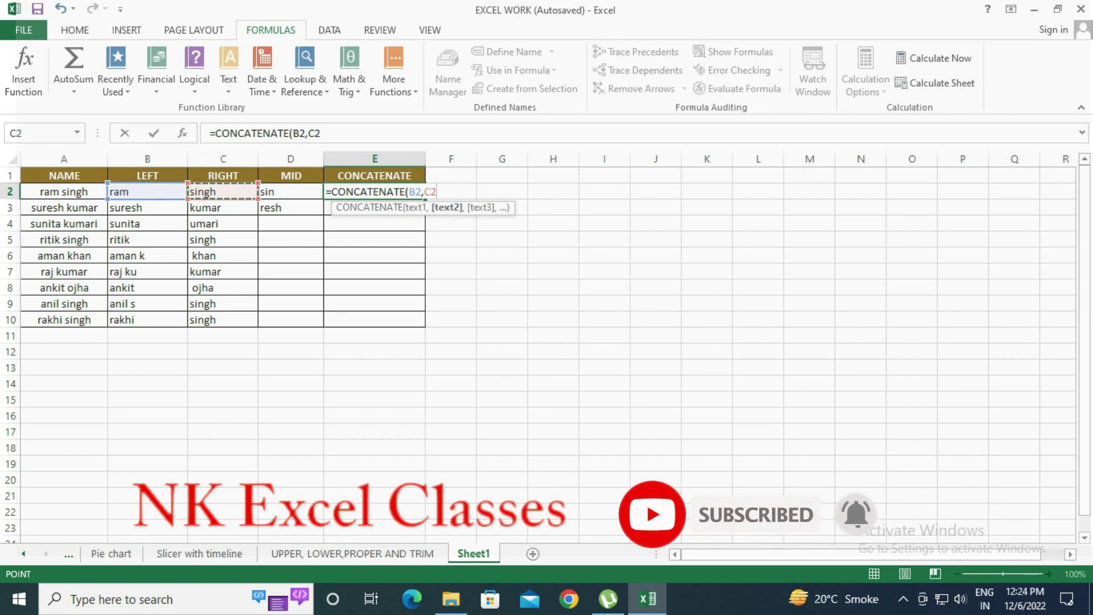
type(")")
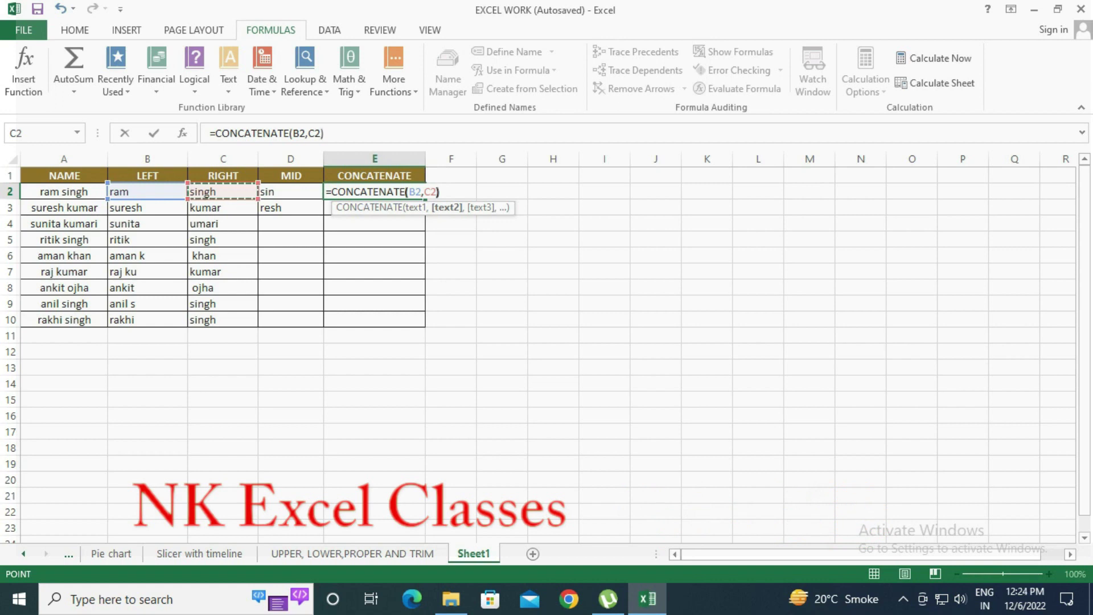
key("Return")
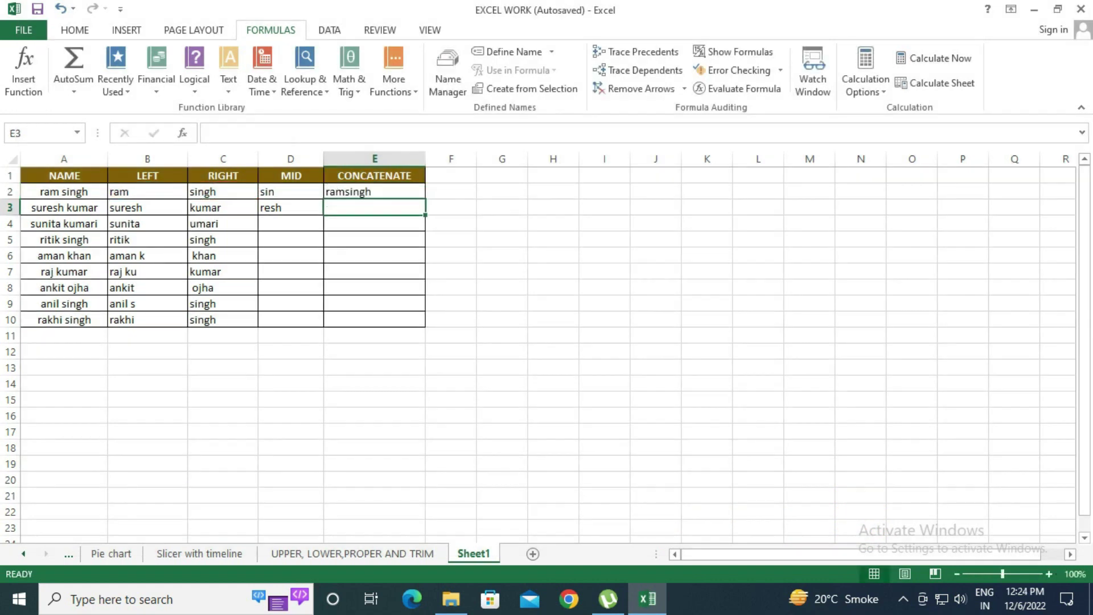
left_click(23, 72)
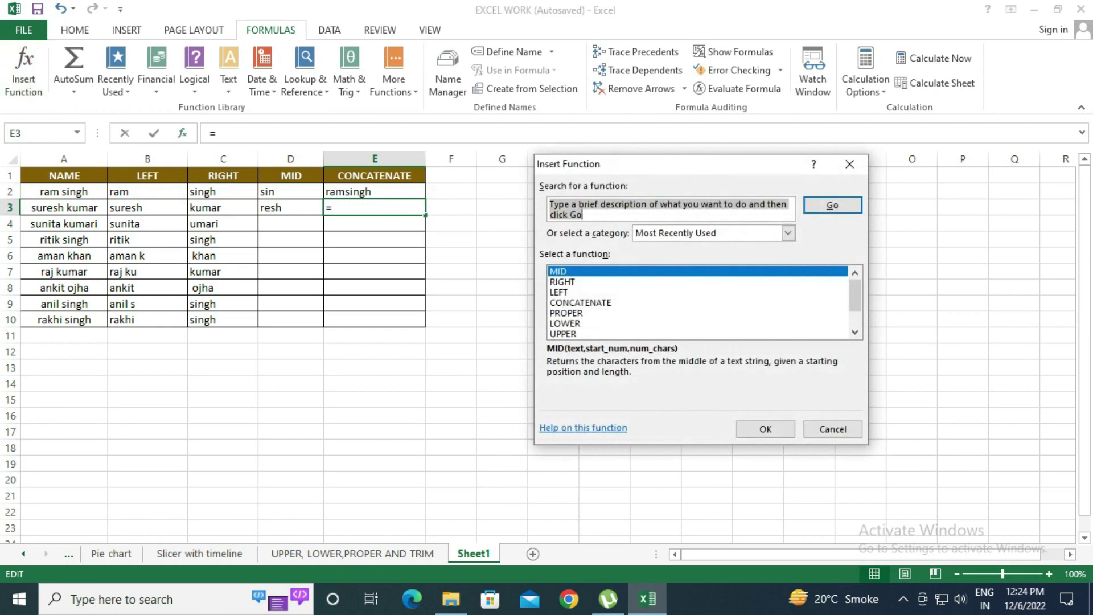
type("CONCATE")
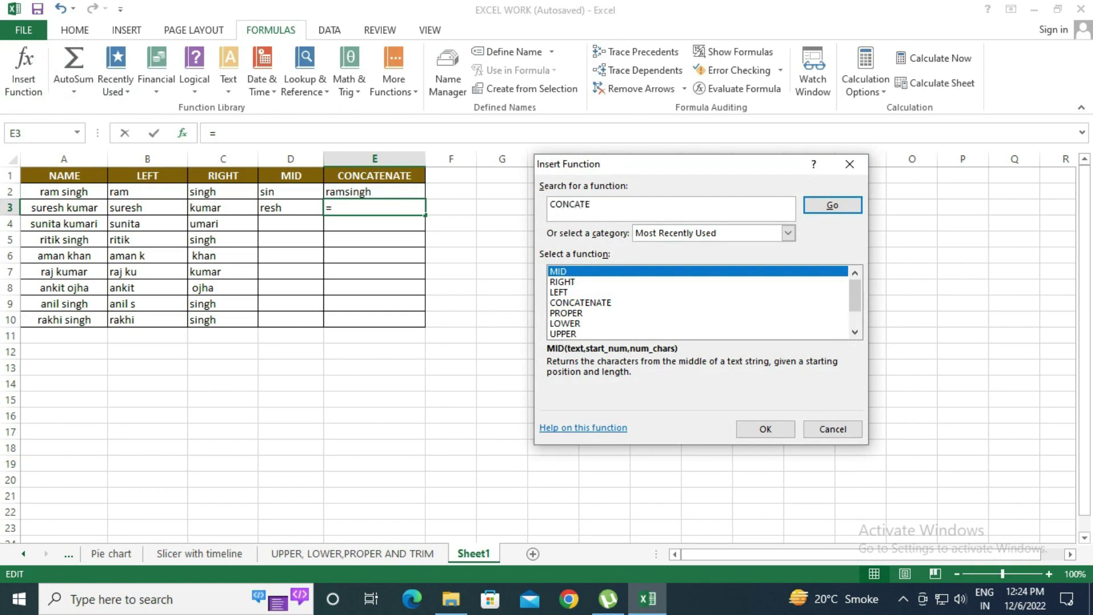
type("NATE")
key("Return")
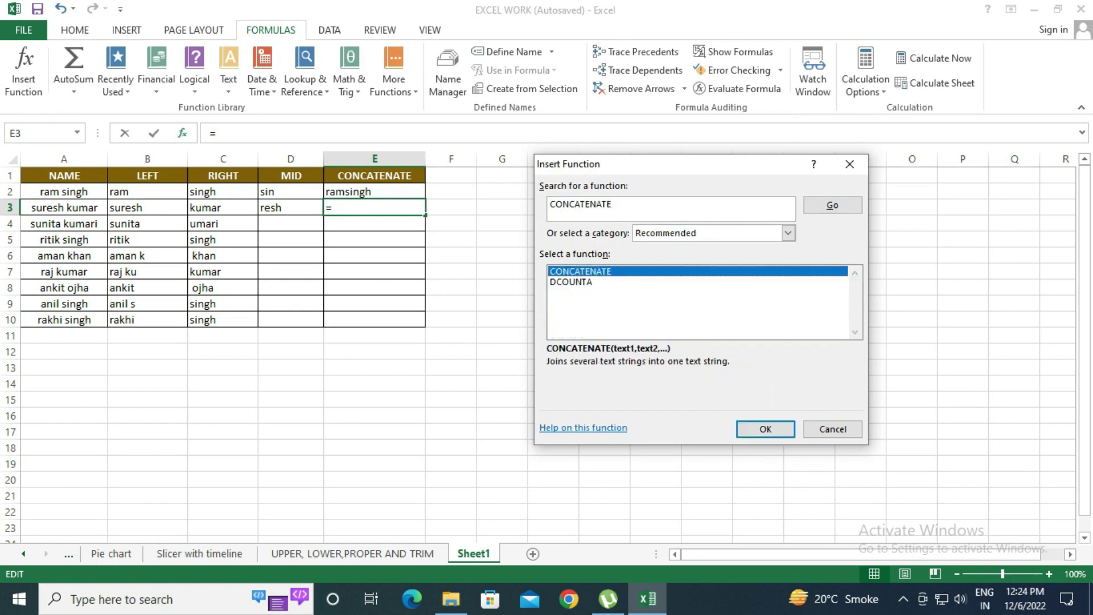
key("Return")
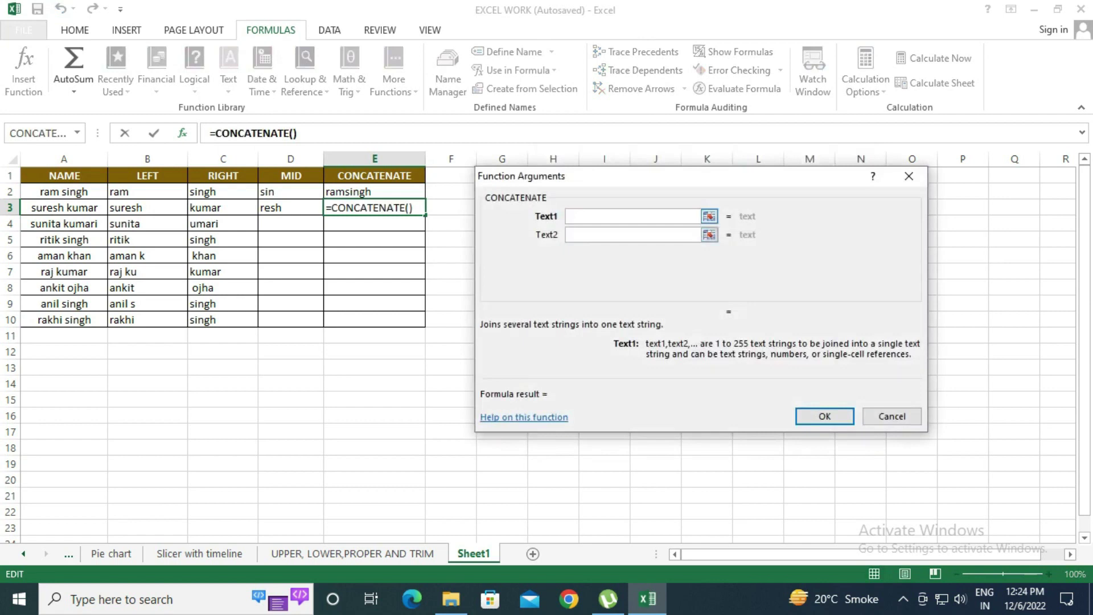
left_click(147, 207)
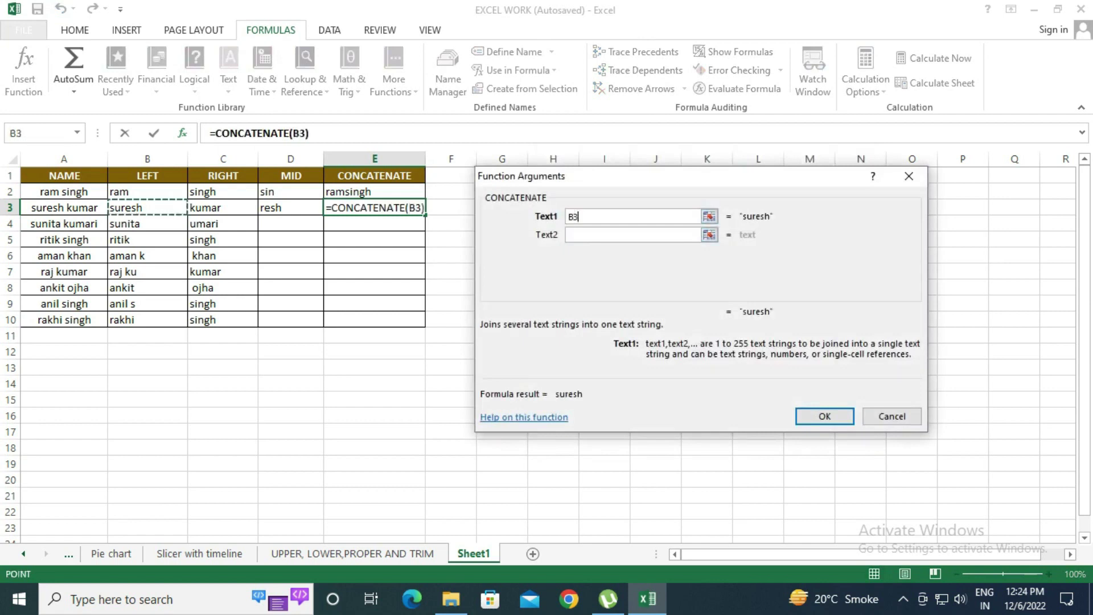
left_click(632, 235)
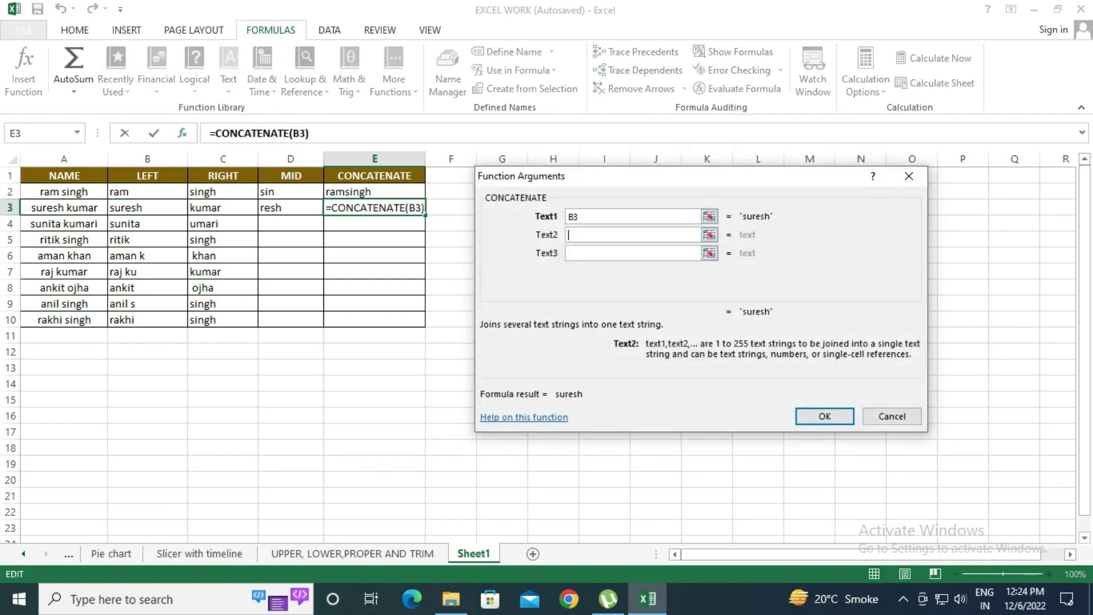
left_click(222, 208)
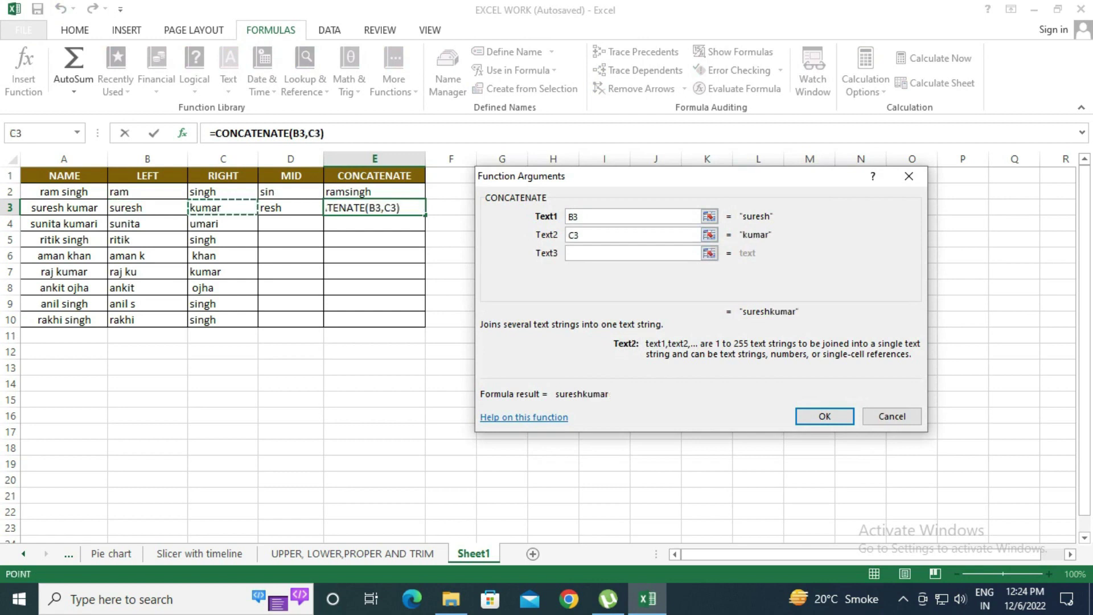
left_click(825, 417)
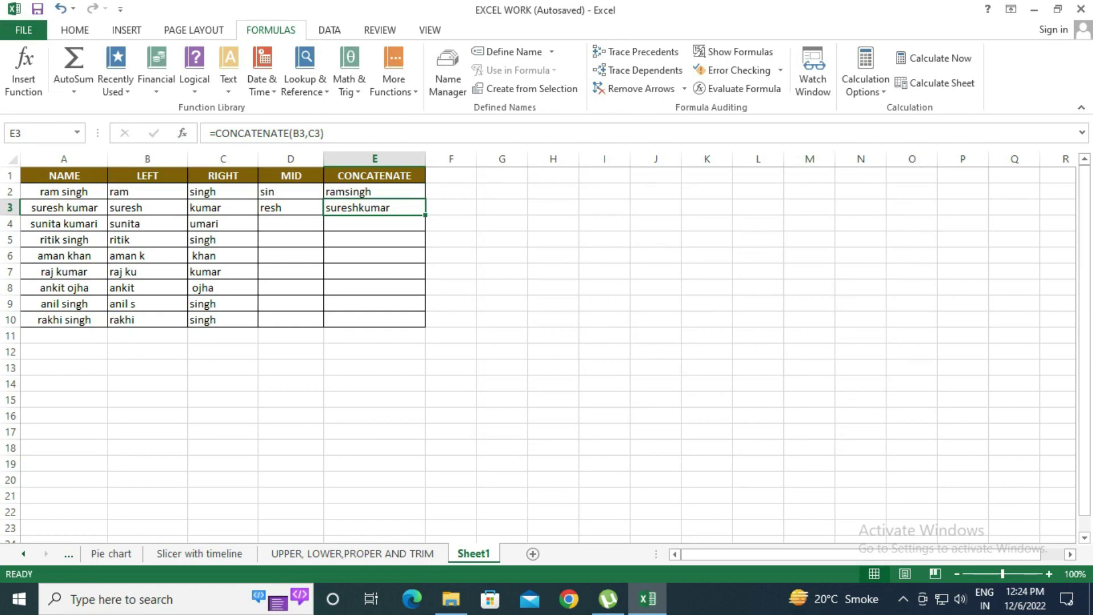
Point out the LEFT, RIGHT and MID column headings.
left_click(147, 175)
left_click(222, 176)
left_click(290, 175)
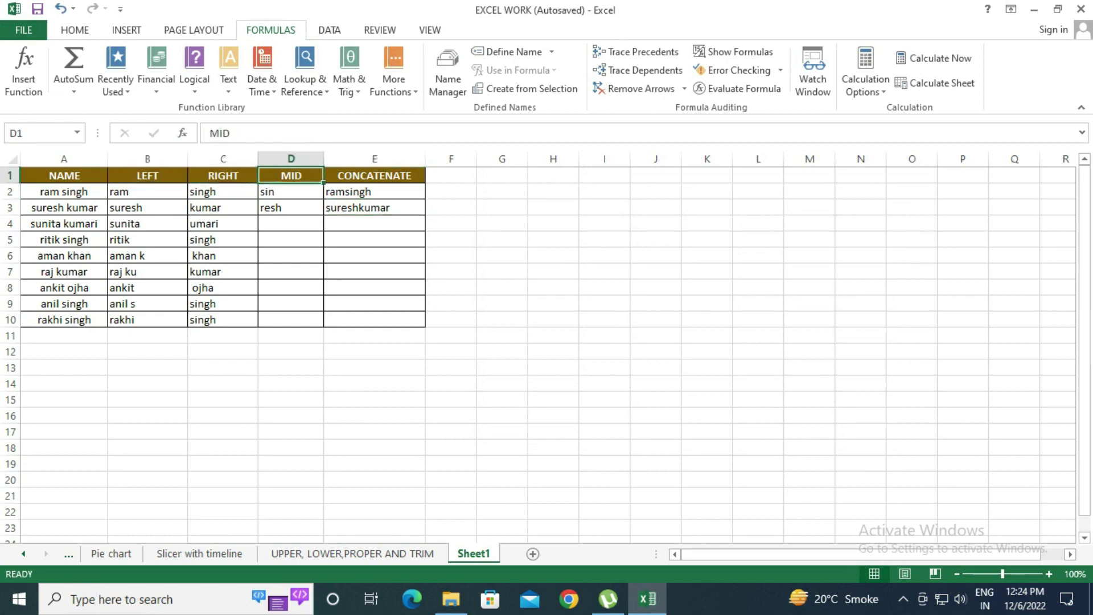